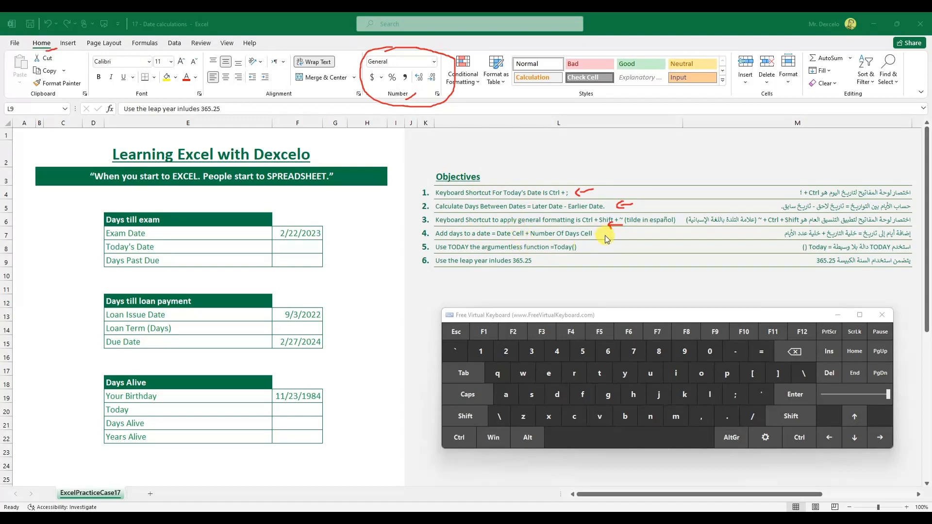
# Annotate the objectives, marking TODAY() and the 365.25 days-per-year leap-year figure.
pyautogui.moveTo(612, 247); pyautogui.dragTo(598, 246)
pyautogui.moveTo(578, 251); pyautogui.dragTo(575, 251)
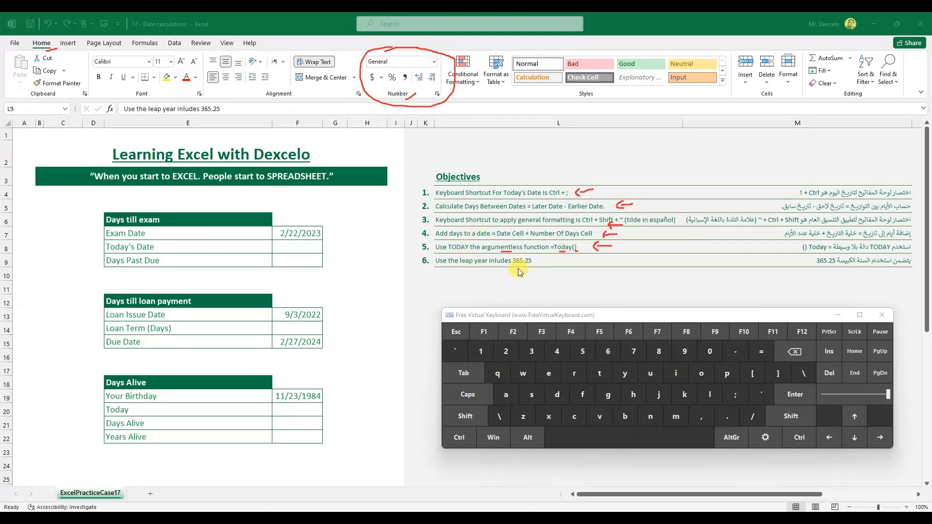
pyautogui.moveTo(518, 267); pyautogui.dragTo(533, 265)
pyautogui.moveTo(520, 267); pyautogui.dragTo(521, 274)
pyautogui.moveTo(531, 264); pyautogui.dragTo(534, 262)
pyautogui.moveTo(466, 269); pyautogui.dragTo(479, 270)
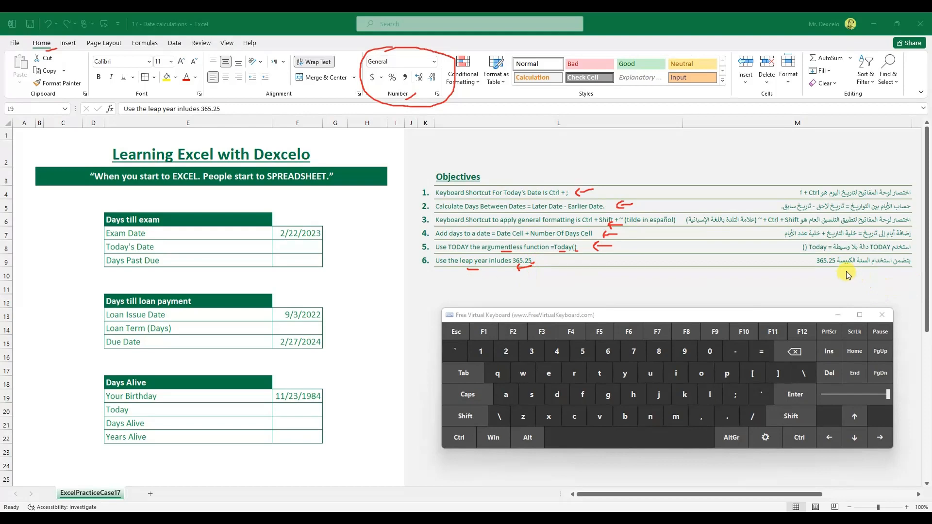
pyautogui.moveTo(846, 272); pyautogui.dragTo(860, 273)
# Mark up the three tables: Exam Date, Days Past Due, Today's Date, Loan Issue Date and Days Alive results.
pyautogui.moveTo(178, 228); pyautogui.dragTo(155, 237)
pyautogui.moveTo(195, 260)
pyautogui.mouseDown()
pyautogui.moveTo(169, 259)
pyautogui.moveTo(170, 268)
pyautogui.mouseUp()
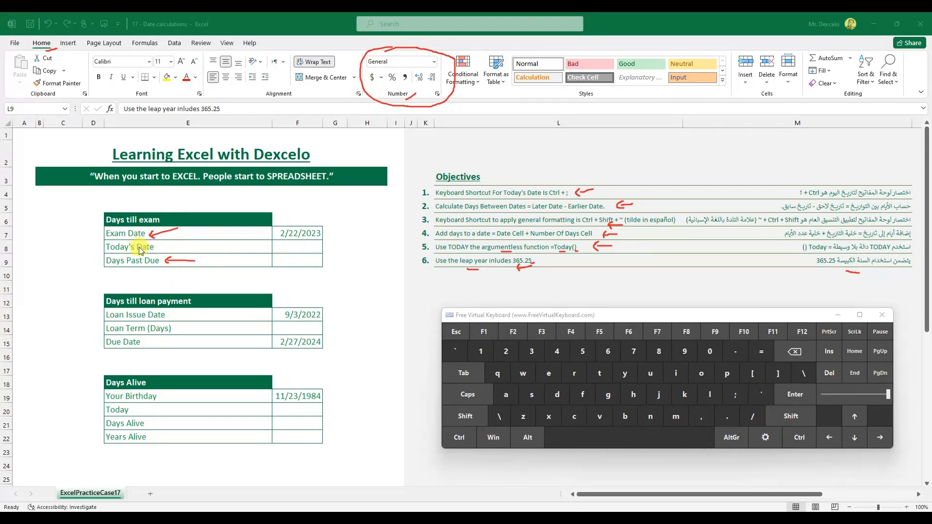
pyautogui.moveTo(281, 247); pyautogui.dragTo(307, 247)
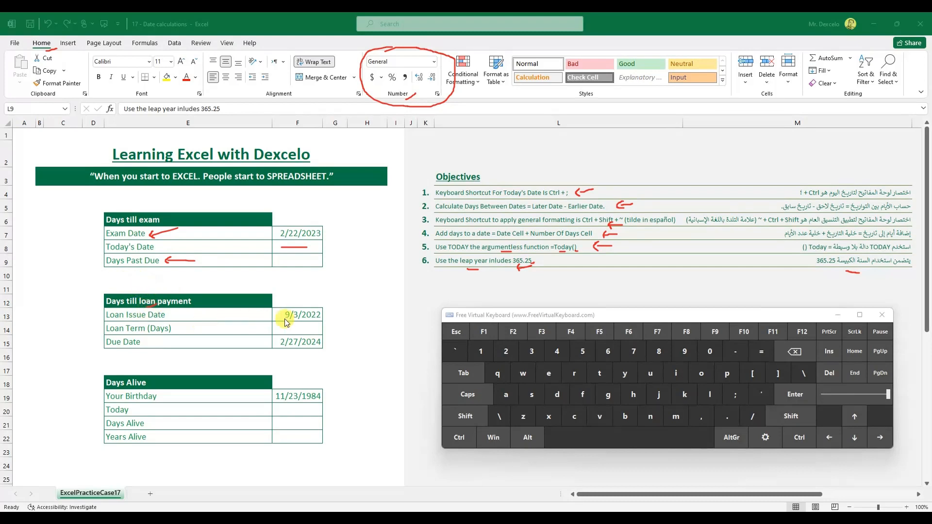
pyautogui.moveTo(331, 315)
pyautogui.mouseDown()
pyautogui.moveTo(354, 316)
pyautogui.moveTo(344, 322)
pyautogui.moveTo(359, 338)
pyautogui.moveTo(340, 345)
pyautogui.moveTo(300, 334)
pyautogui.mouseUp()
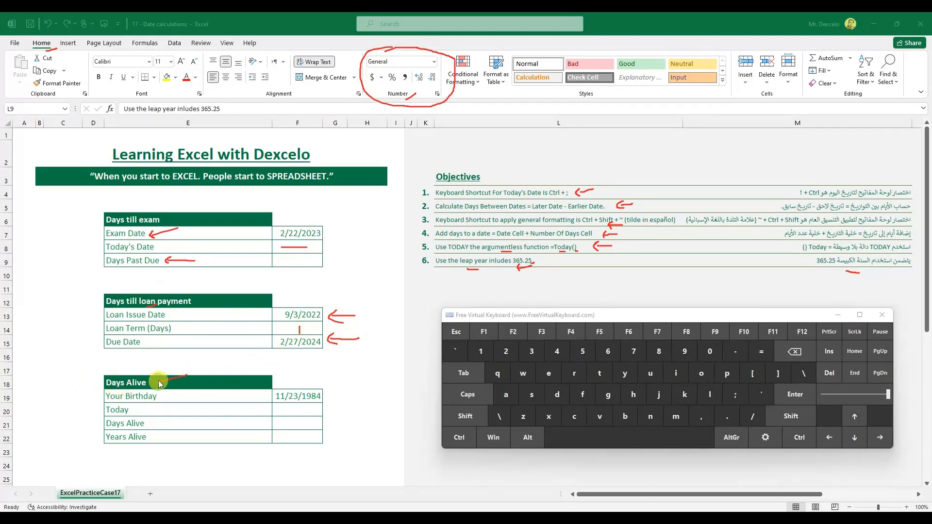
pyautogui.moveTo(187, 375); pyautogui.dragTo(165, 379)
pyautogui.moveTo(346, 427); pyautogui.dragTo(336, 424)
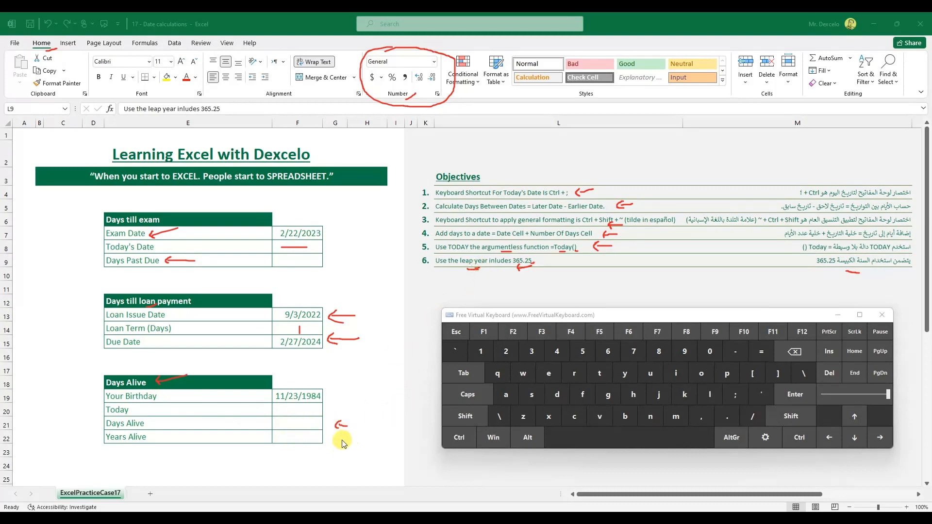
pyautogui.moveTo(338, 438); pyautogui.dragTo(345, 437)
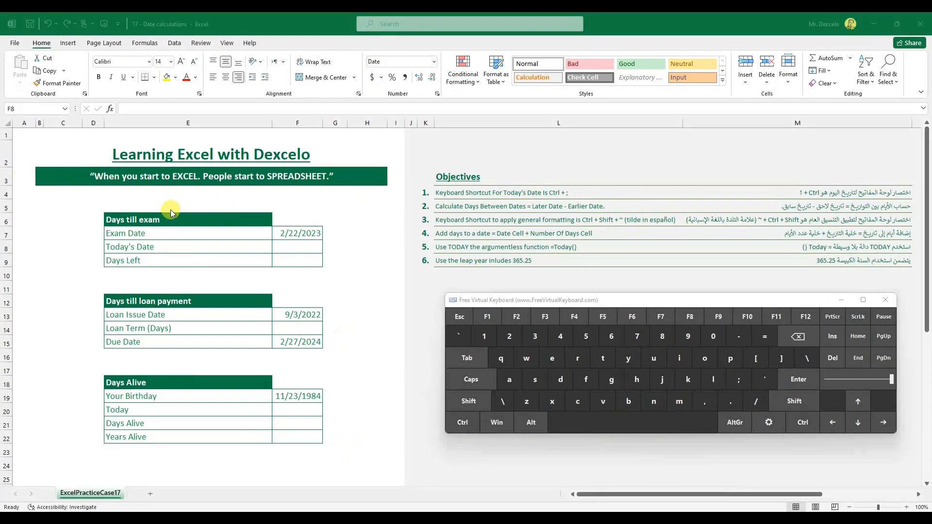
pyautogui.moveTo(335, 236)
pyautogui.mouseDown()
pyautogui.moveTo(351, 233)
pyautogui.moveTo(338, 239)
pyautogui.moveTo(349, 247)
pyautogui.moveTo(335, 250)
pyautogui.mouseUp()
pyautogui.moveTo(329, 234)
pyautogui.mouseDown()
pyautogui.moveTo(333, 258)
pyautogui.moveTo(320, 272)
pyautogui.mouseUp()
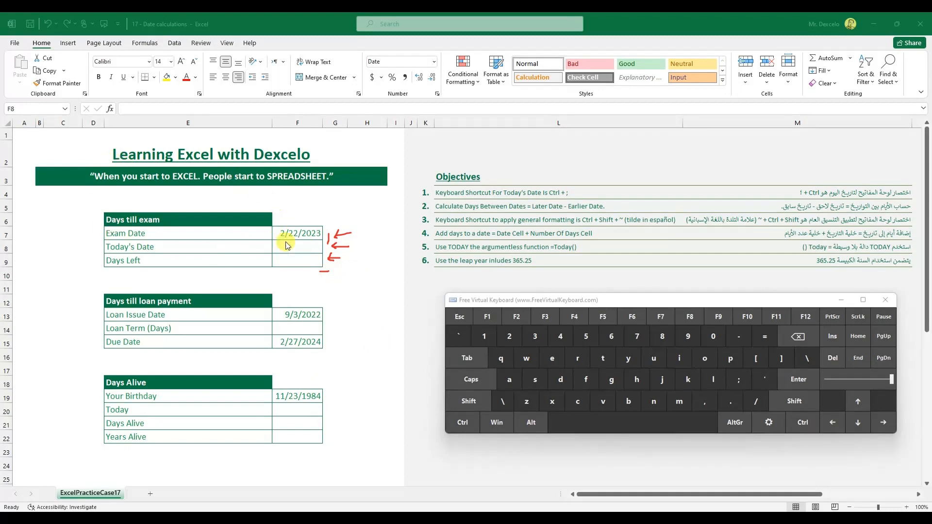
pyautogui.moveTo(290, 249); pyautogui.dragTo(305, 248)
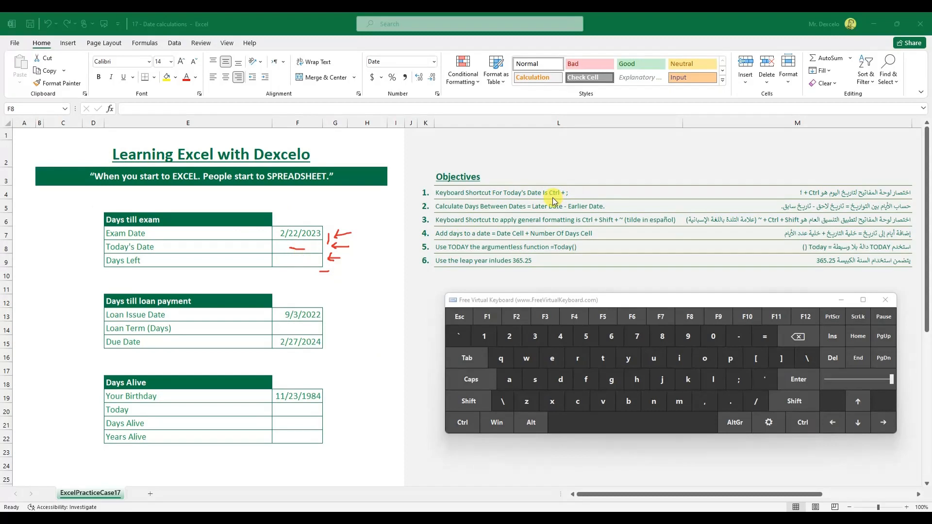
pyautogui.moveTo(553, 201)
pyautogui.mouseDown()
pyautogui.moveTo(580, 198)
pyautogui.moveTo(563, 184)
pyautogui.moveTo(551, 199)
pyautogui.moveTo(562, 204)
pyautogui.mouseUp()
pyautogui.moveTo(466, 429); pyautogui.dragTo(471, 426)
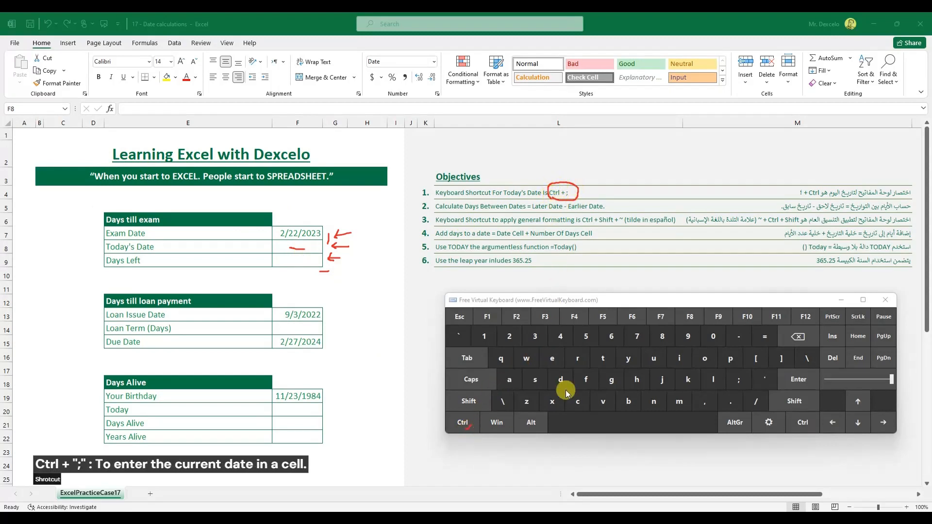
pyautogui.moveTo(737, 383); pyautogui.dragTo(743, 383)
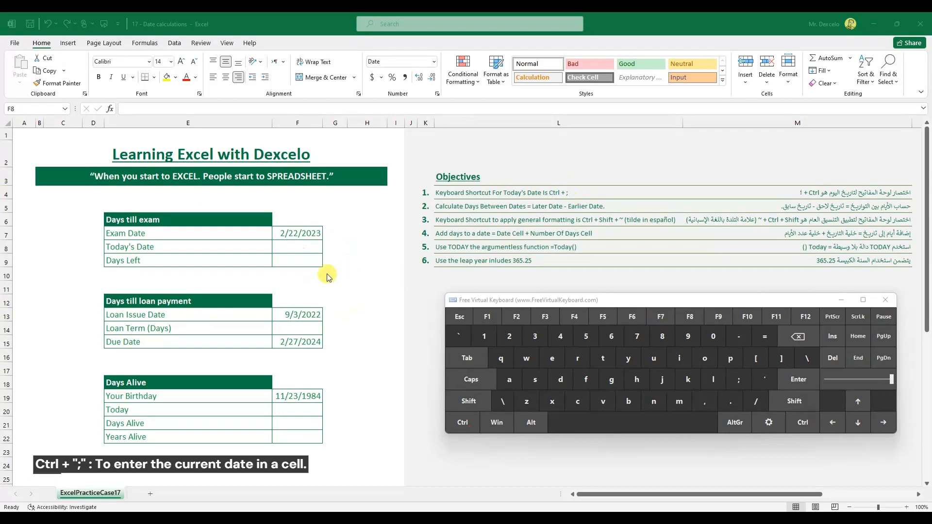
# Enter today's date, 10/4/2022, in F8 using the Ctrl+; shortcut.
pyautogui.click(303, 246)
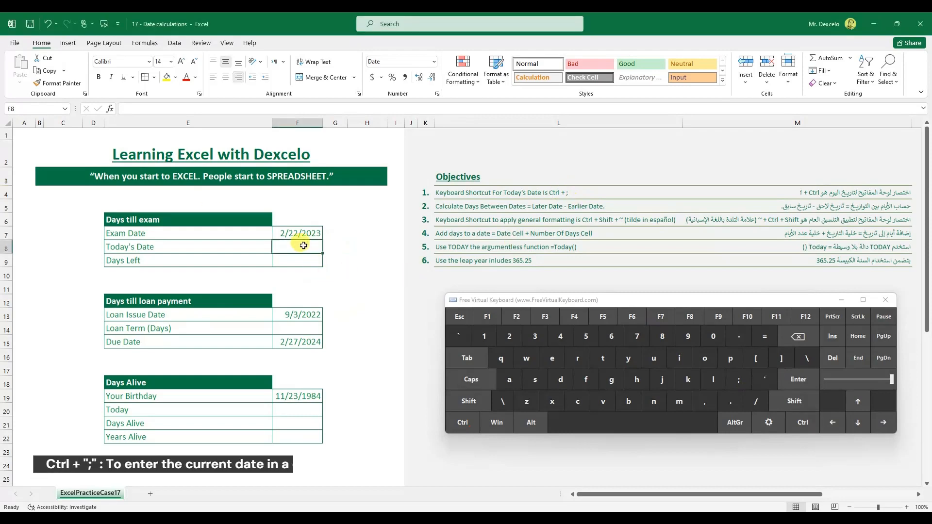
pyautogui.click(462, 422)
pyautogui.click(738, 379)
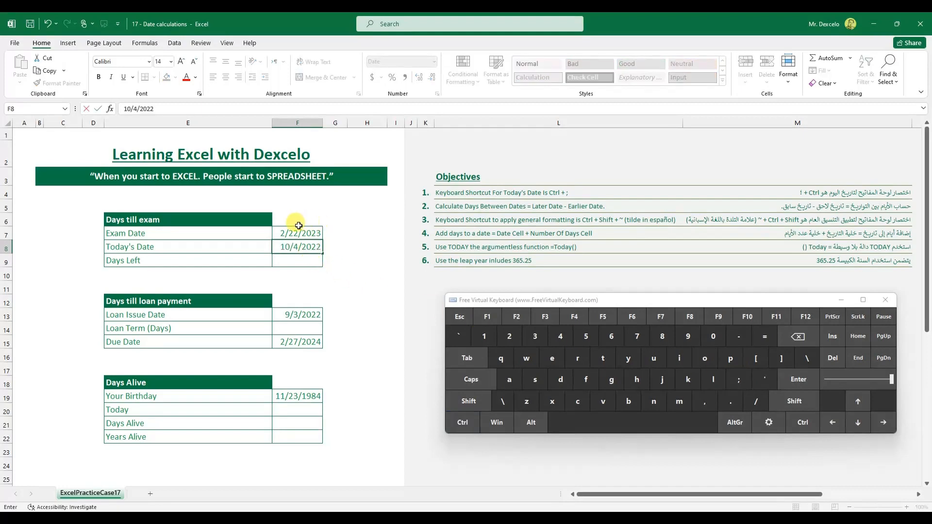
pyautogui.click(806, 382)
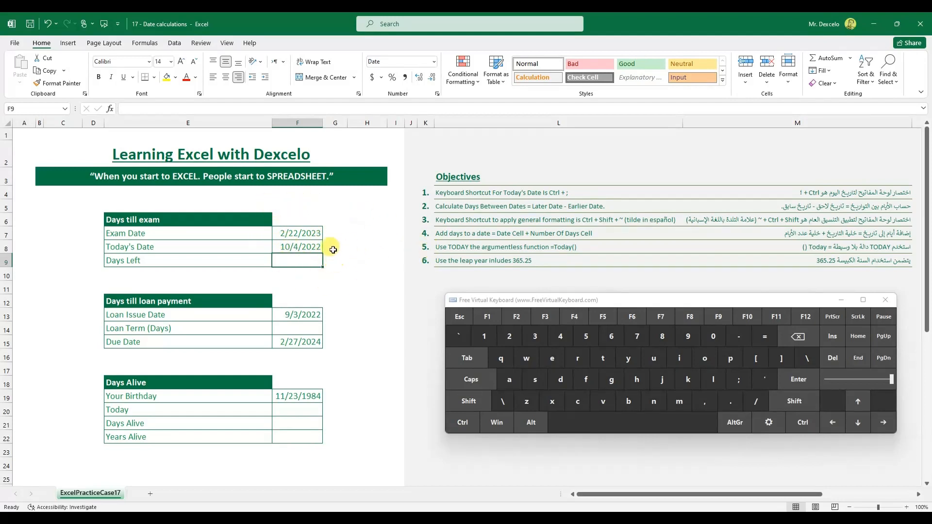
# Enter the formula =F7-F8 in F9, staying on the cell.
pyautogui.click(764, 336)
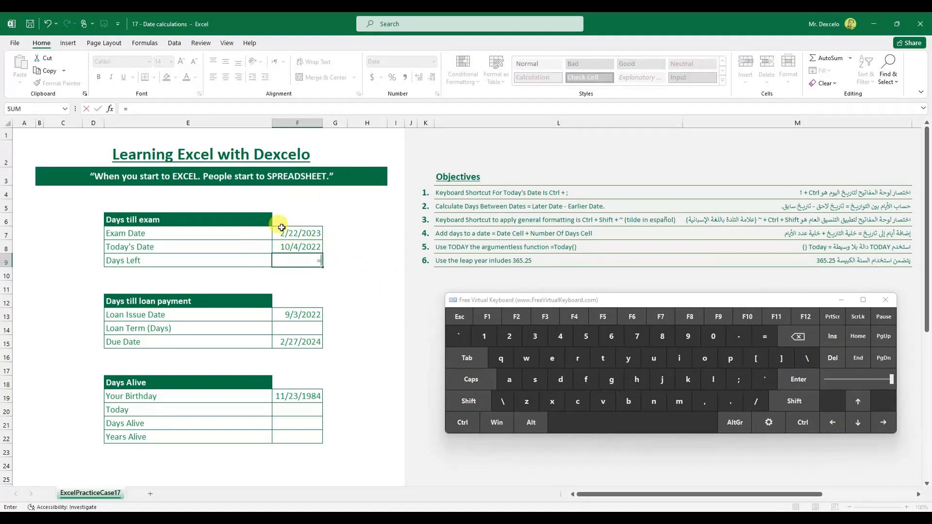
pyautogui.click(317, 234)
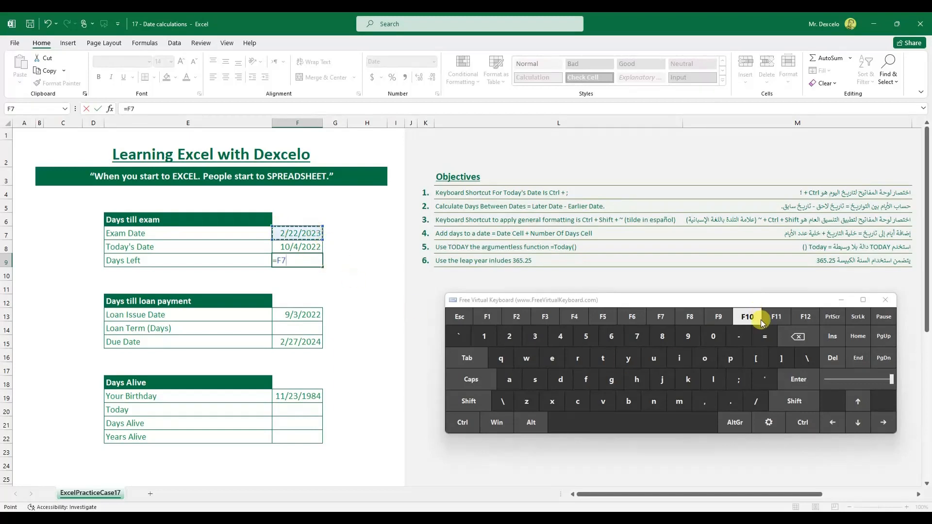
pyautogui.click(739, 337)
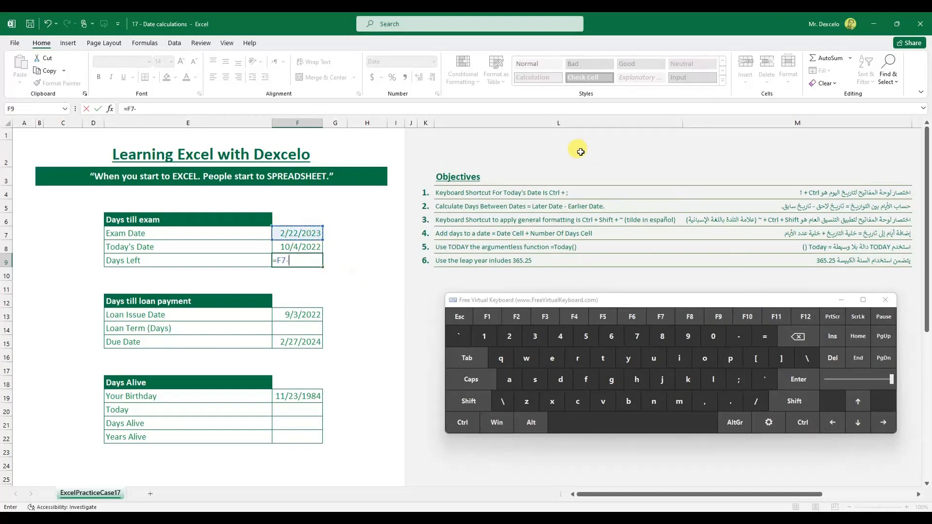
pyautogui.click(307, 247)
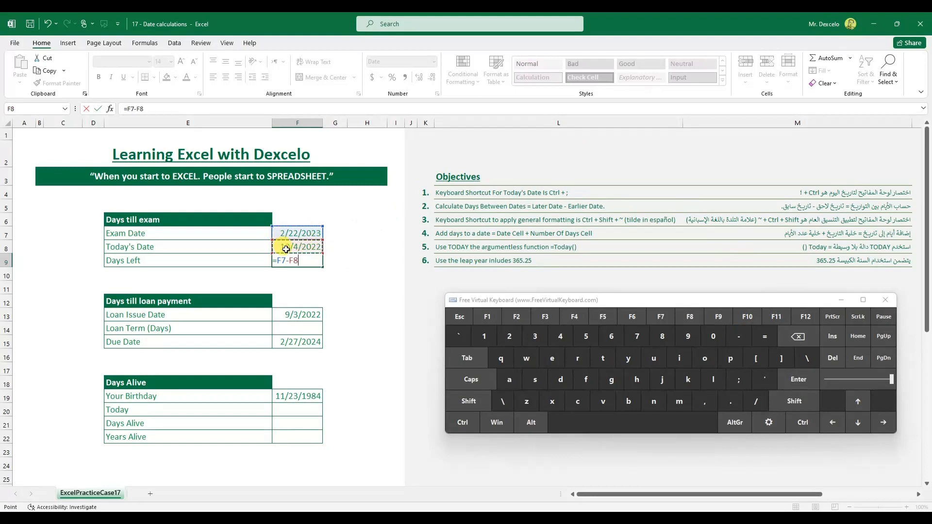
pyautogui.click(462, 423)
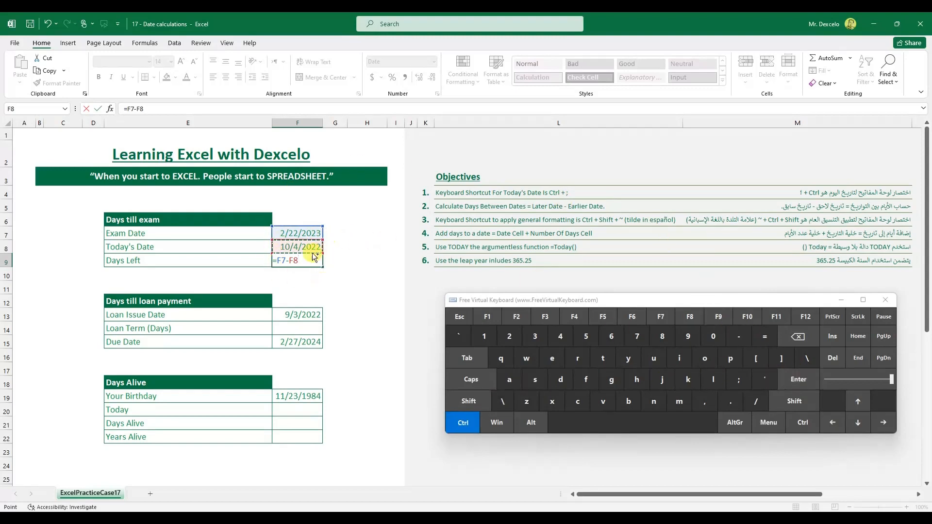
pyautogui.click(799, 379)
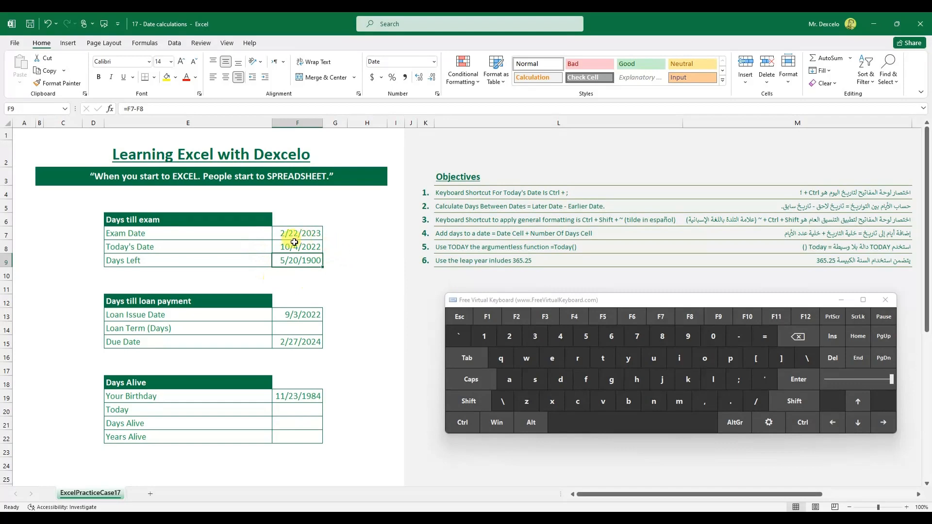
# Annotate the Days Left result showing as the date 5/20/1900.
pyautogui.hotkey('ctrl', '2')
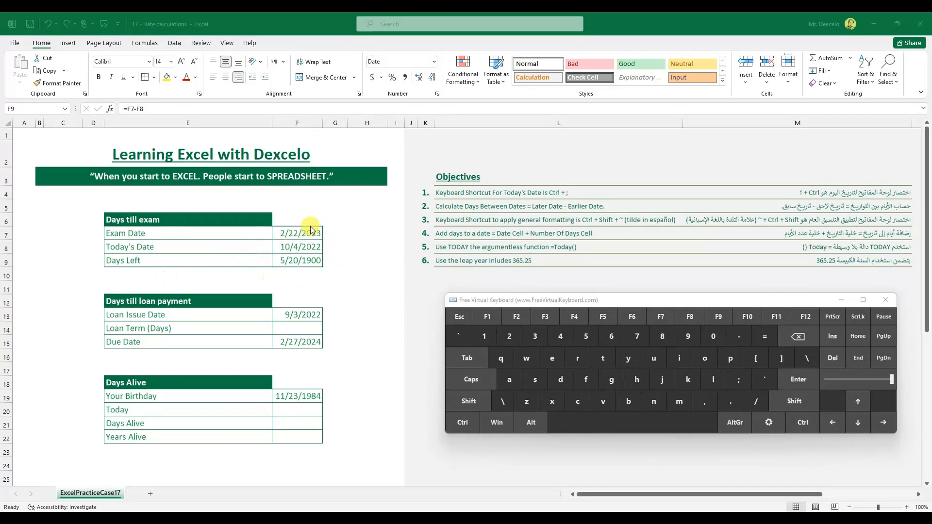
pyautogui.moveTo(333, 263)
pyautogui.mouseDown()
pyautogui.moveTo(347, 261)
pyautogui.moveTo(335, 258)
pyautogui.moveTo(341, 268)
pyautogui.mouseUp()
pyautogui.click(288, 256)
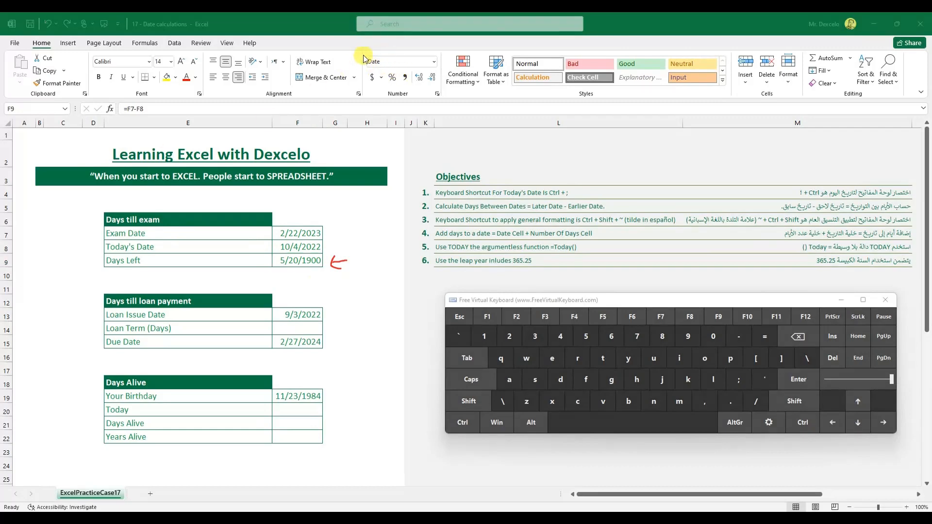
# Annotate the Date number format and the Ctrl+Shift+~ shortcut keys on the on-screen keyboard.
pyautogui.moveTo(404, 54)
pyautogui.mouseDown()
pyautogui.moveTo(437, 50)
pyautogui.moveTo(442, 70)
pyautogui.moveTo(366, 84)
pyautogui.mouseUp()
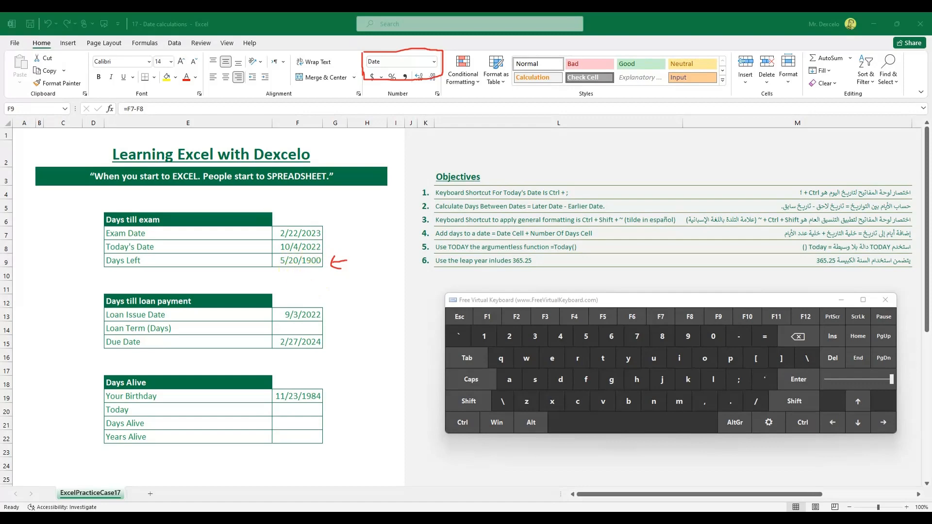
pyautogui.press('Escape')
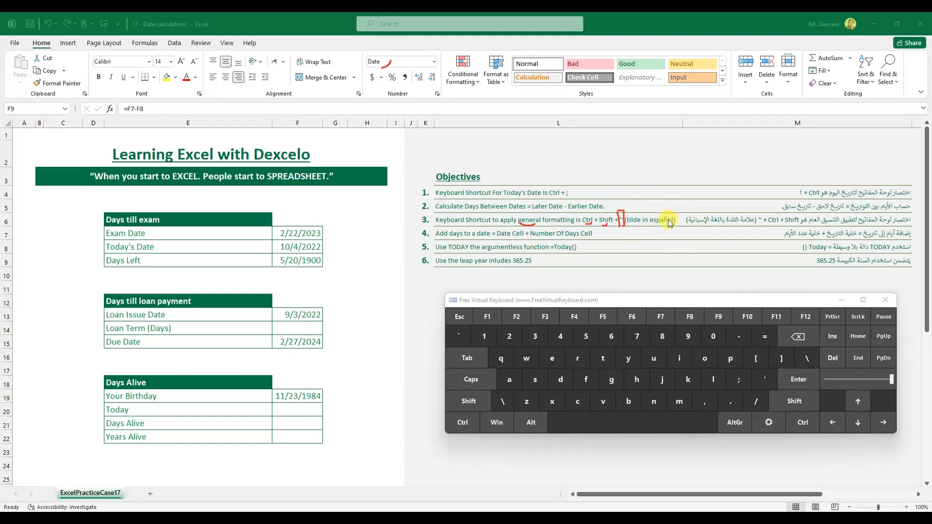
pyautogui.moveTo(663, 219); pyautogui.dragTo(666, 223)
pyautogui.moveTo(472, 331)
pyautogui.mouseDown()
pyautogui.moveTo(489, 328)
pyautogui.moveTo(474, 346)
pyautogui.mouseUp()
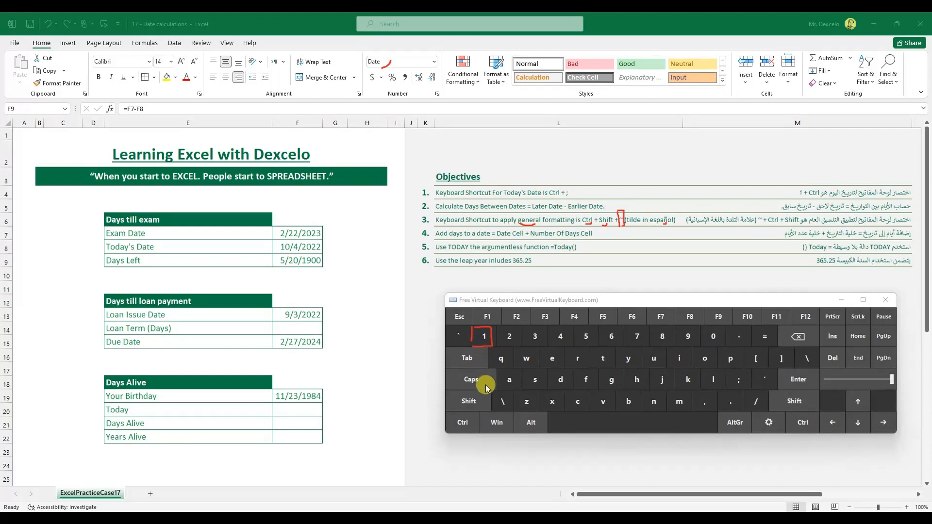
pyautogui.moveTo(476, 406); pyautogui.dragTo(485, 400)
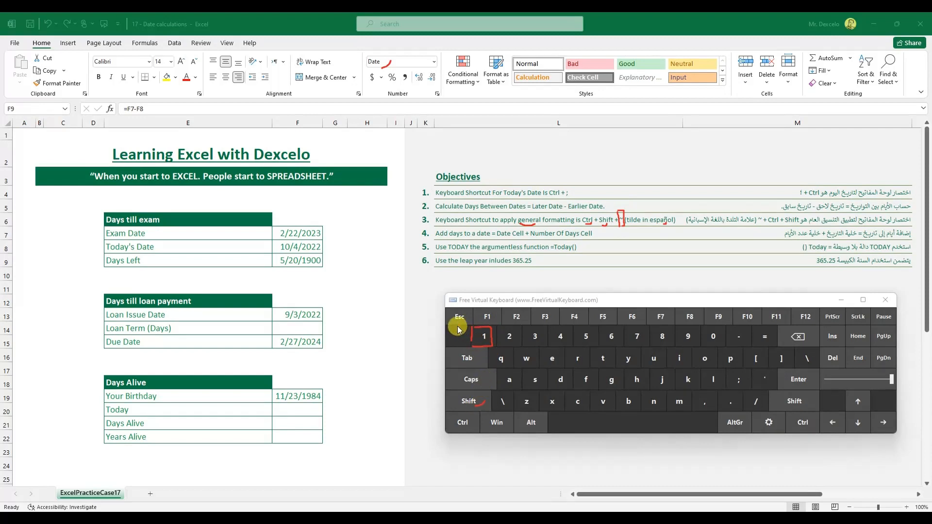
pyautogui.moveTo(461, 343); pyautogui.dragTo(458, 328)
pyautogui.press('e')
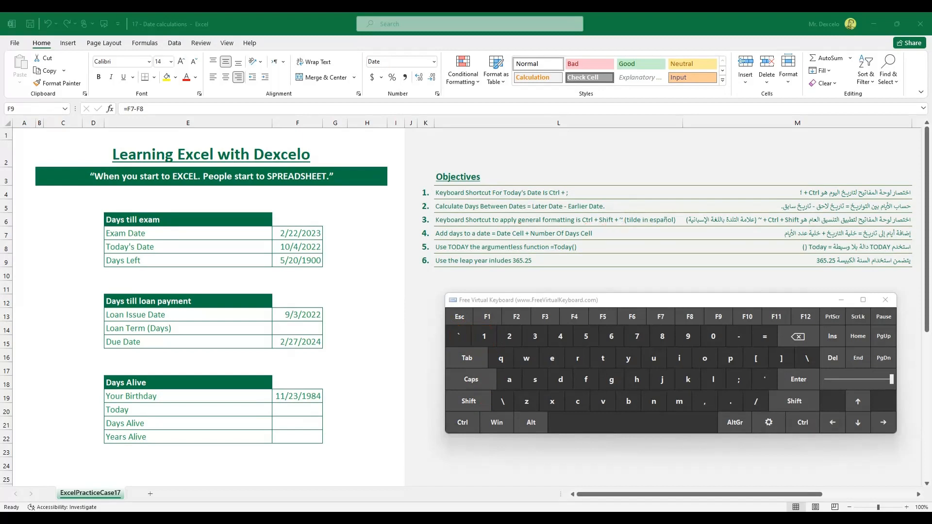
# Apply General format to F9 with Ctrl+Shift+~ so Days Left shows 141.
pyautogui.click(310, 261)
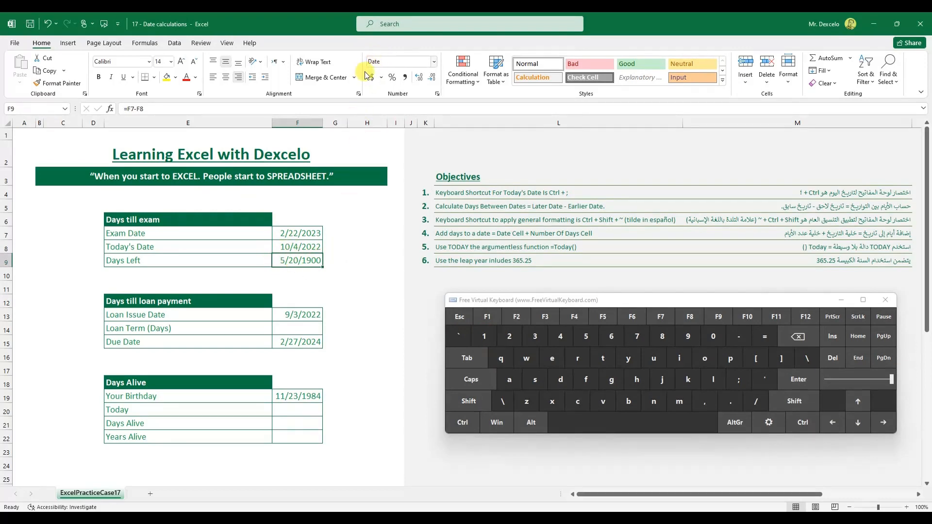
pyautogui.click(468, 406)
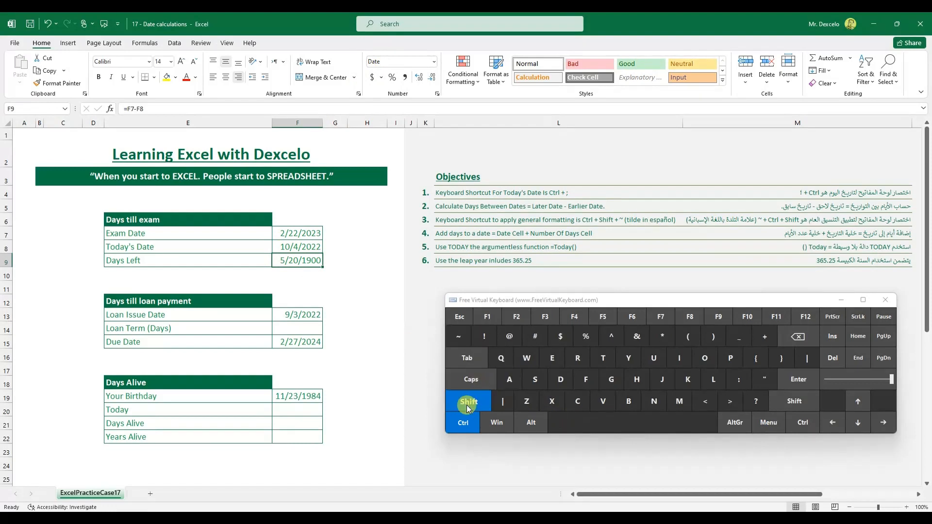
pyautogui.click(457, 333)
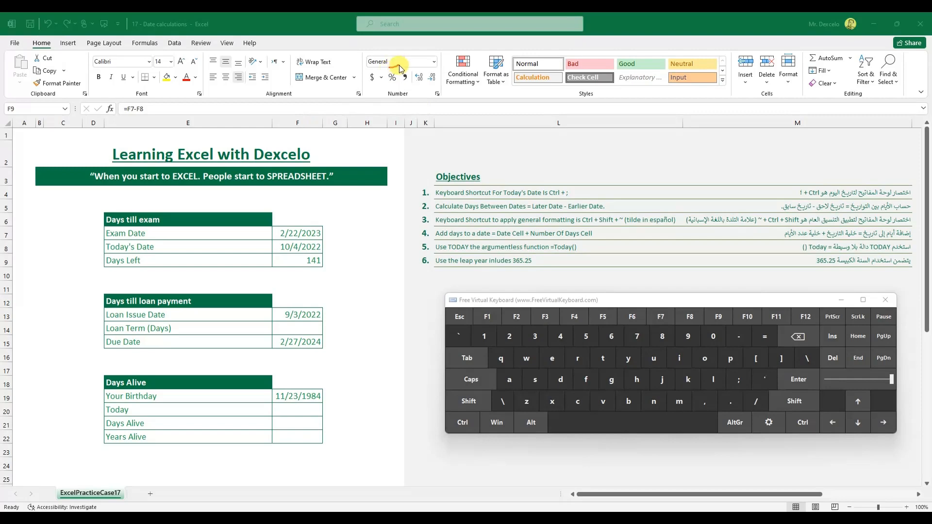
pyautogui.moveTo(315, 272); pyautogui.dragTo(339, 264)
pyautogui.moveTo(330, 231)
pyautogui.mouseDown()
pyautogui.moveTo(352, 232)
pyautogui.moveTo(339, 235)
pyautogui.mouseUp()
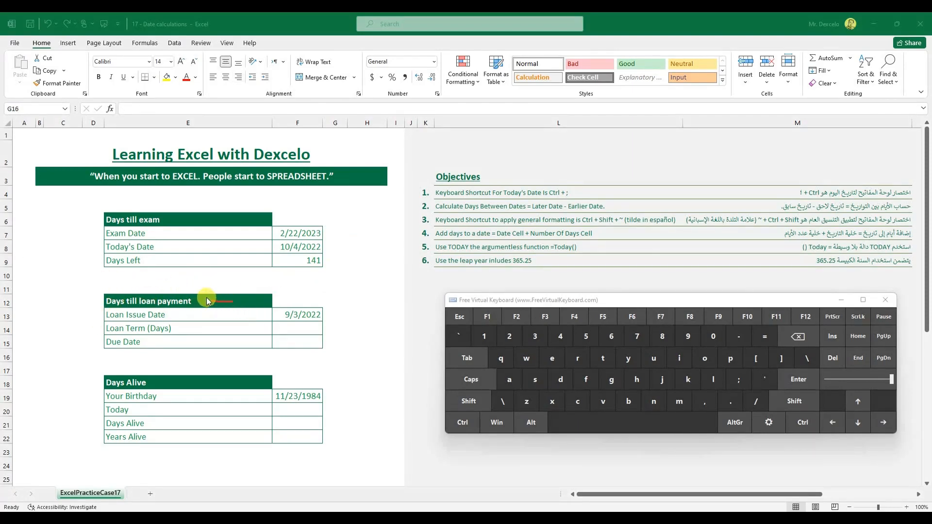
pyautogui.moveTo(204, 300); pyautogui.dragTo(208, 304)
pyautogui.moveTo(179, 316)
pyautogui.mouseDown()
pyautogui.moveTo(204, 315)
pyautogui.moveTo(178, 317)
pyautogui.moveTo(185, 320)
pyautogui.mouseUp()
pyautogui.moveTo(332, 317)
pyautogui.mouseDown()
pyautogui.moveTo(365, 318)
pyautogui.moveTo(330, 318)
pyautogui.moveTo(338, 325)
pyautogui.mouseUp()
pyautogui.moveTo(290, 325); pyautogui.dragTo(284, 329)
pyautogui.moveTo(191, 323)
pyautogui.mouseDown()
pyautogui.moveTo(181, 328)
pyautogui.moveTo(192, 333)
pyautogui.mouseUp()
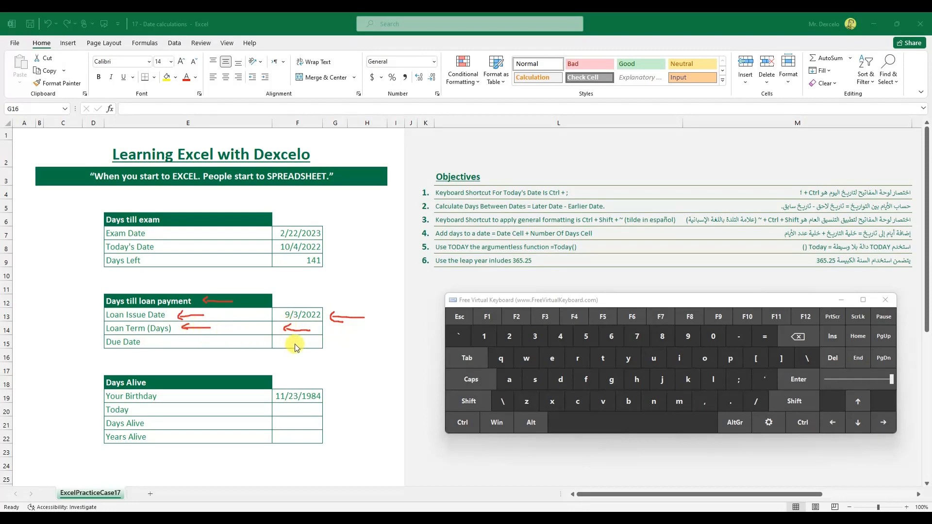
pyautogui.moveTo(290, 343); pyautogui.dragTo(316, 342)
pyautogui.press('e')
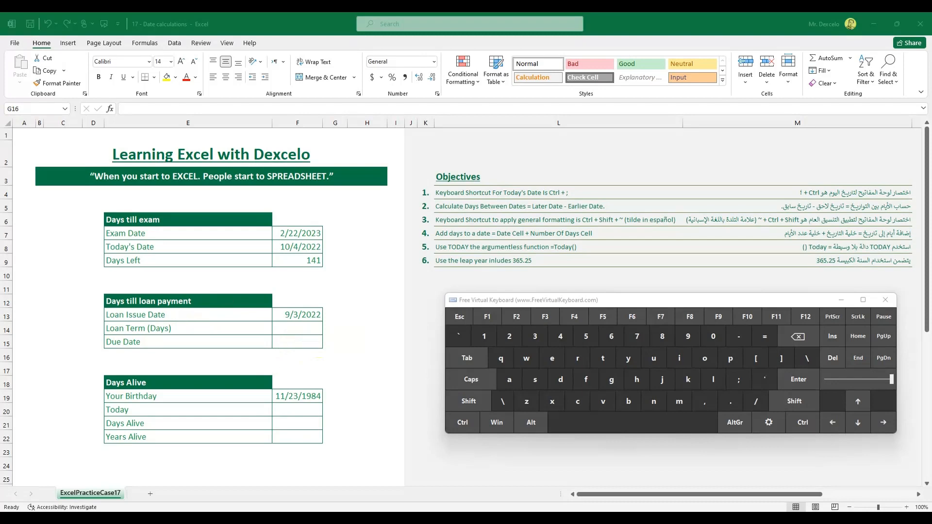
# Enter 120 as the Loan Term (Days) in F14.
pyautogui.click(294, 330)
pyautogui.click(484, 336)
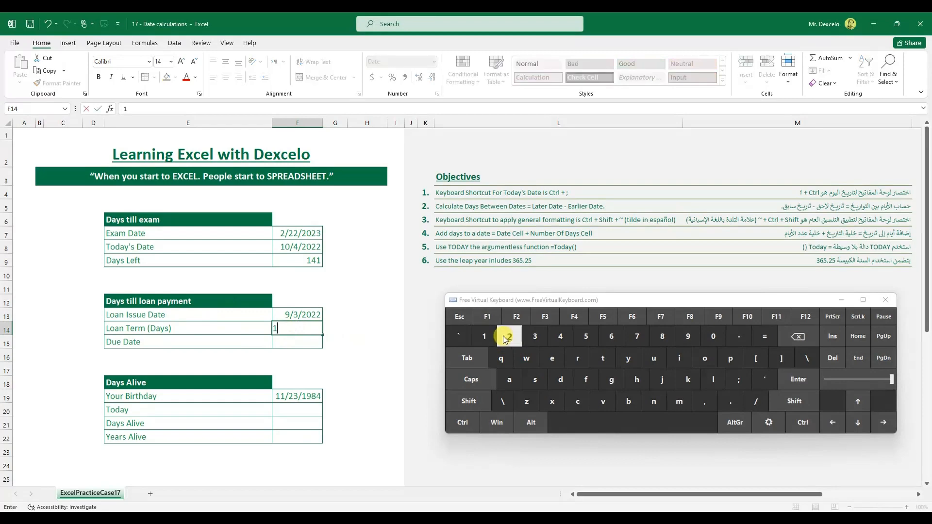
pyautogui.click(510, 336)
pyautogui.click(713, 336)
pyautogui.click(462, 423)
pyautogui.click(798, 379)
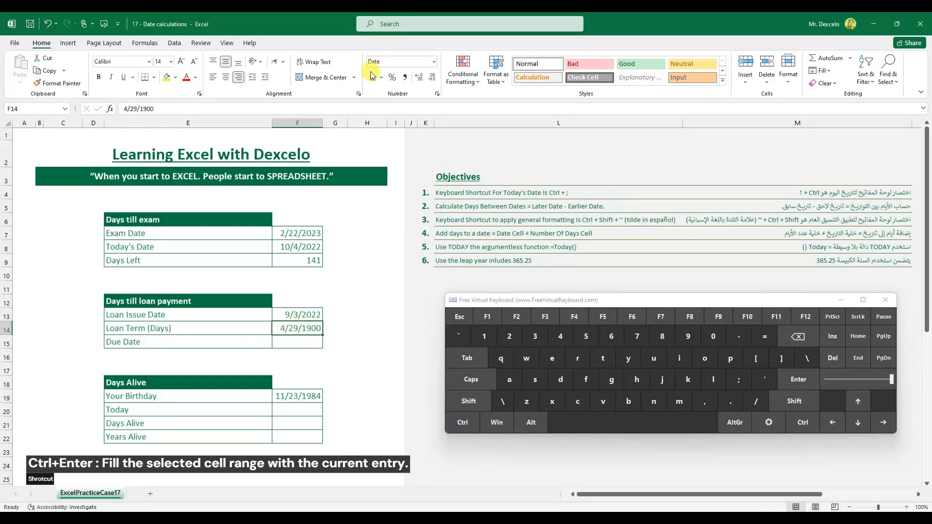
# Format the Loan Term as General to show 120, then begin a formula in Due Date F15.
pyautogui.click(478, 422)
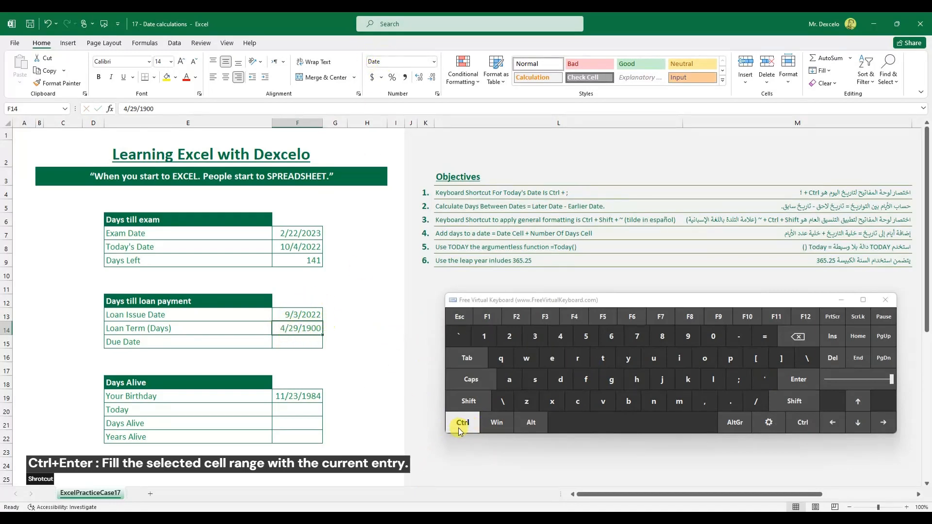
pyautogui.click(466, 401)
pyautogui.click(458, 338)
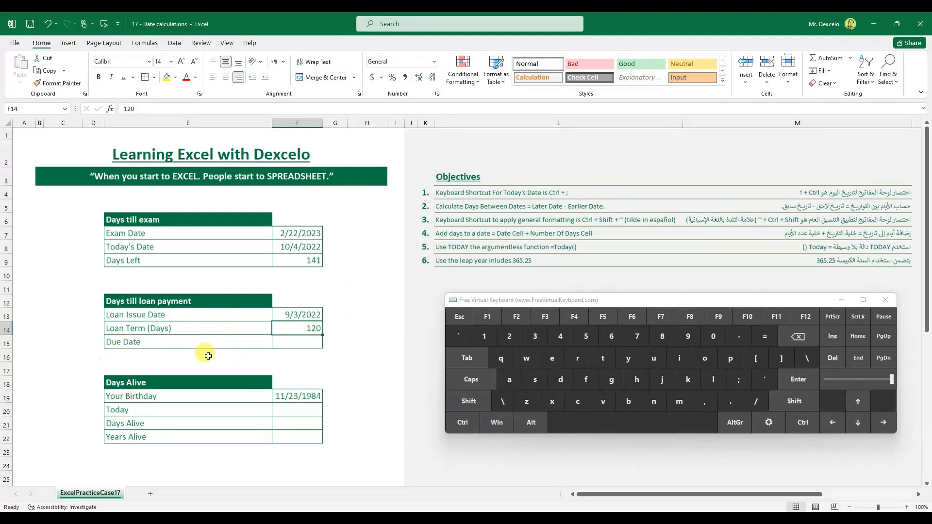
pyautogui.click(305, 342)
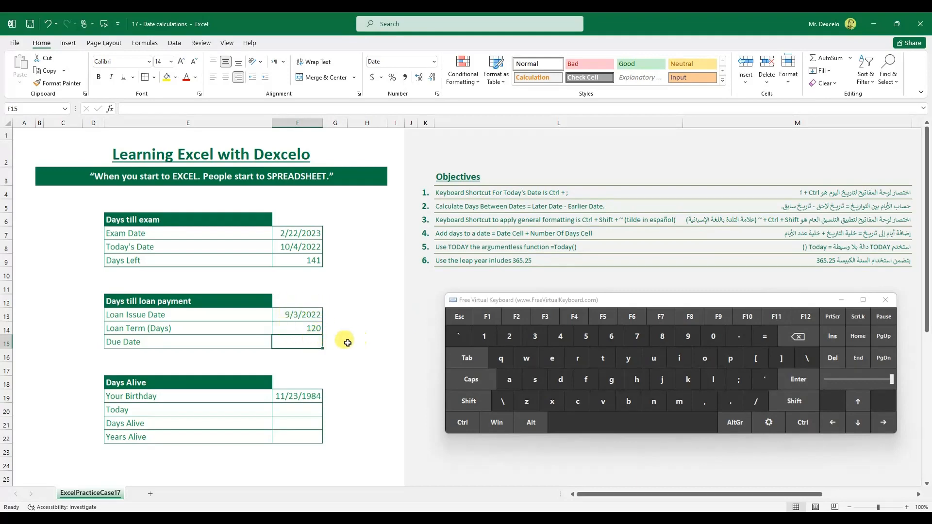
pyautogui.write('=')
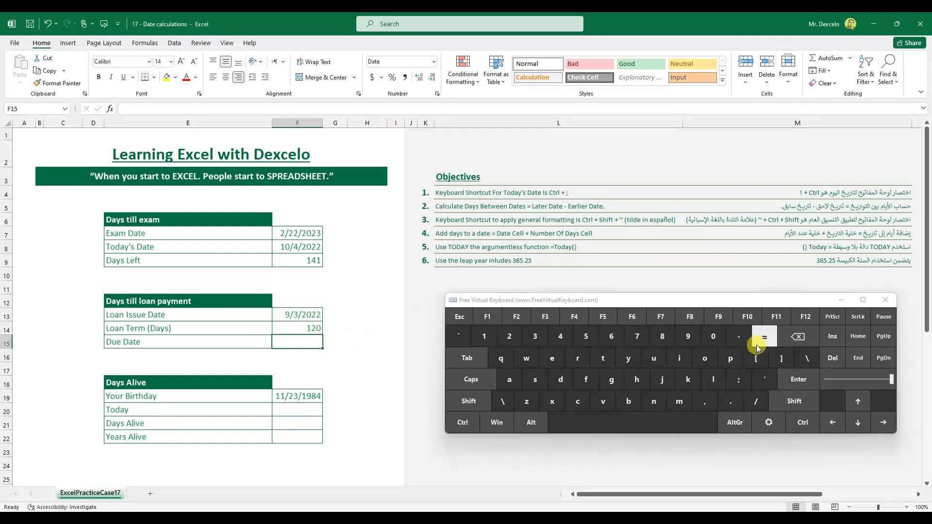
# Complete the Due Date formula =F13+F14 in F15, giving 1/1/2023.
pyautogui.click(305, 315)
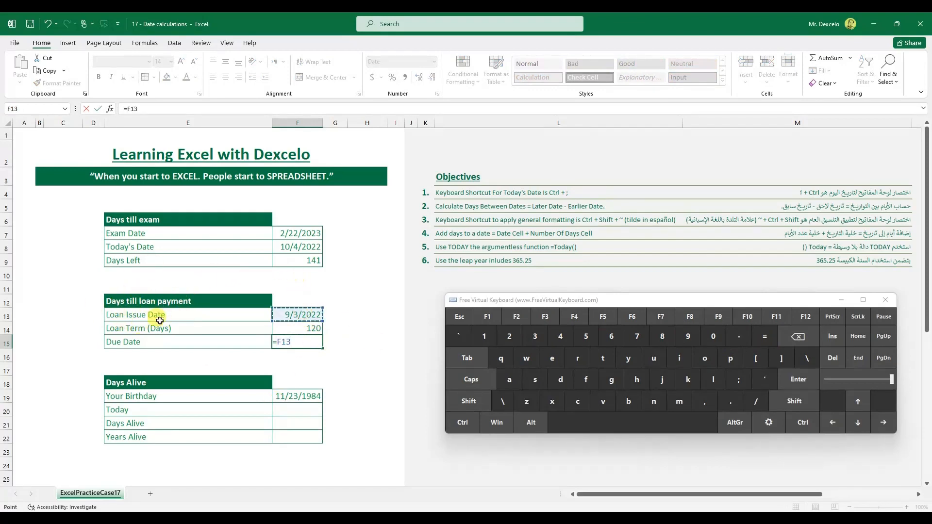
pyautogui.click(469, 401)
pyautogui.click(764, 336)
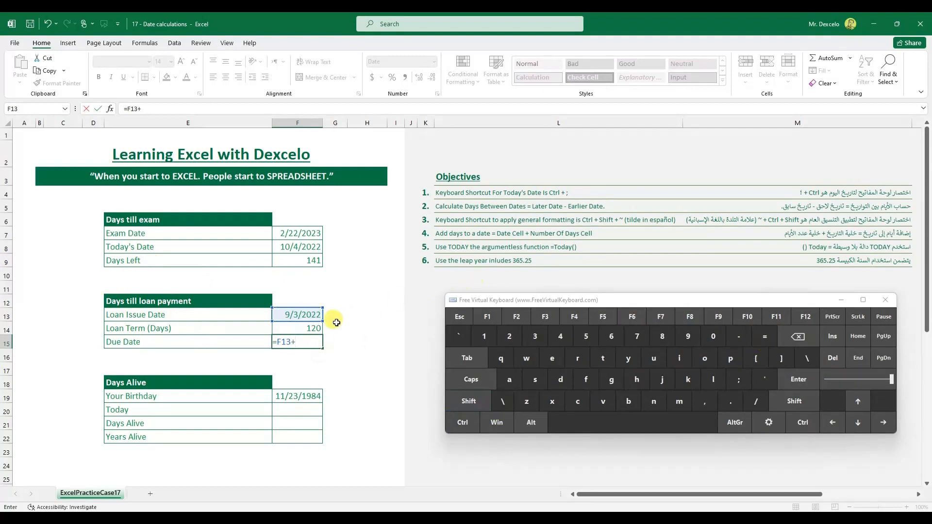
pyautogui.click(304, 328)
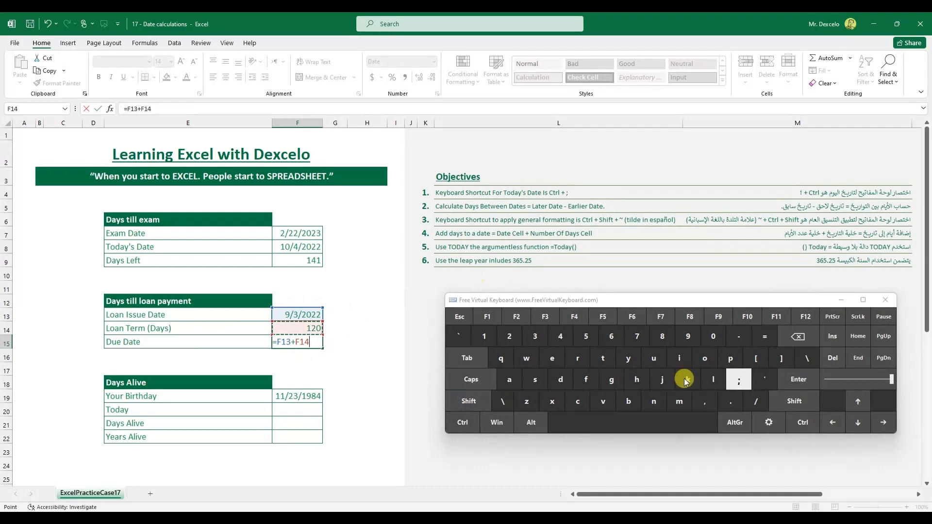
pyautogui.click(463, 422)
pyautogui.click(798, 379)
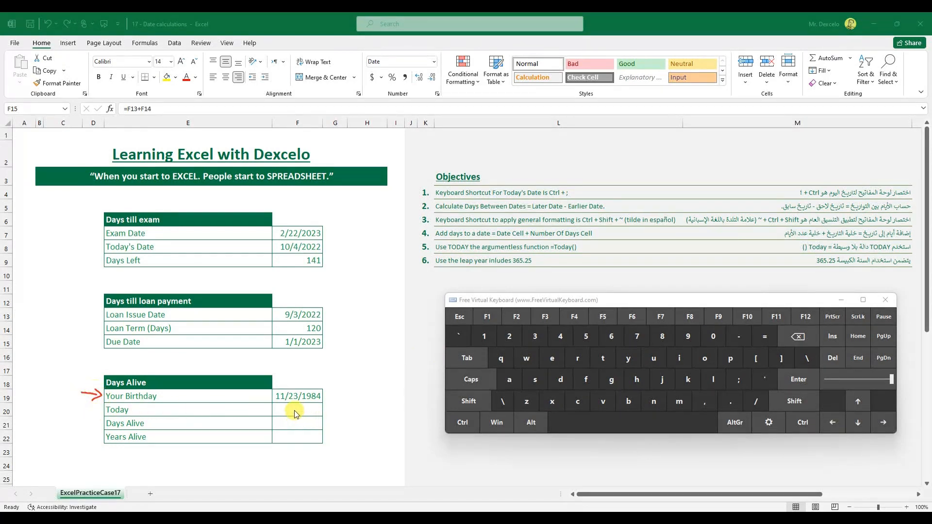
pyautogui.moveTo(290, 411); pyautogui.dragTo(308, 412)
pyautogui.moveTo(311, 405)
pyautogui.mouseDown()
pyautogui.moveTo(320, 405)
pyautogui.moveTo(311, 422)
pyautogui.mouseUp()
pyautogui.press('Escape')
pyautogui.click(305, 410)
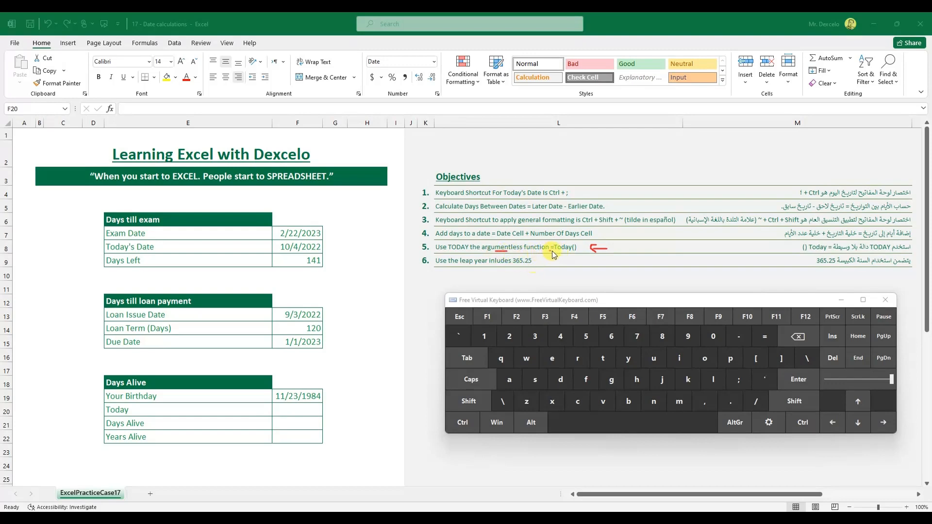
pyautogui.moveTo(563, 253); pyautogui.dragTo(585, 252)
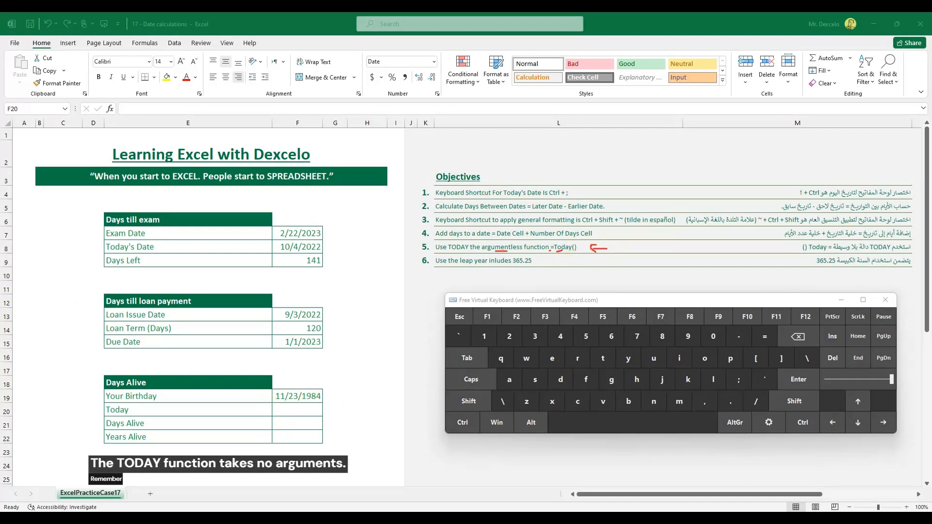
pyautogui.click(294, 408)
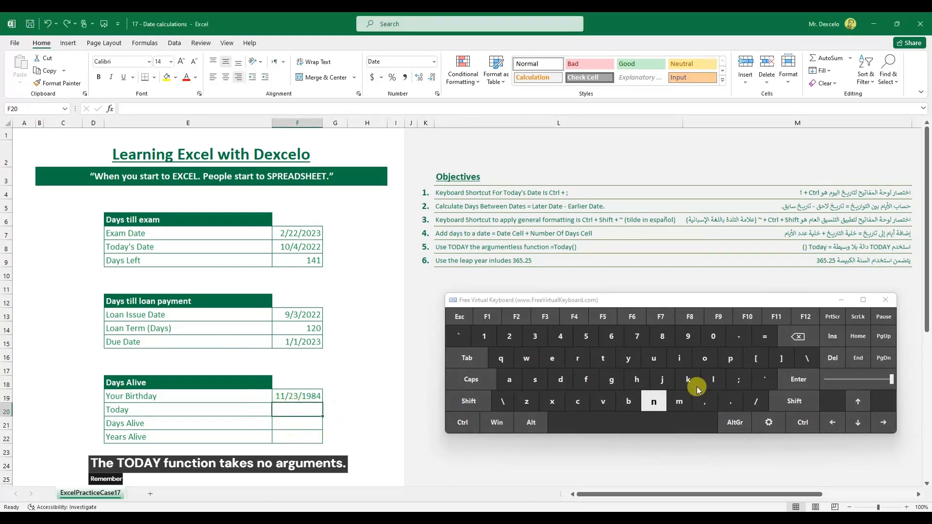
pyautogui.click(765, 341)
pyautogui.click(605, 359)
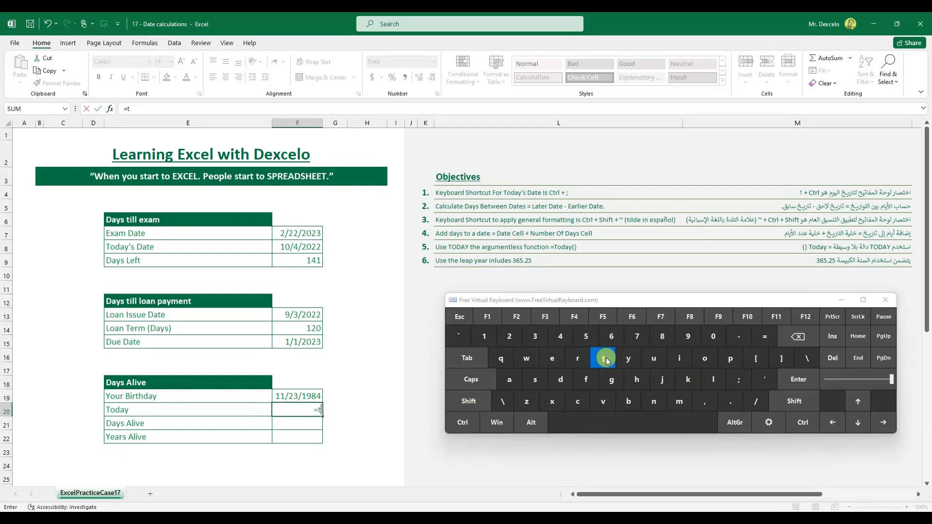
pyautogui.click(705, 358)
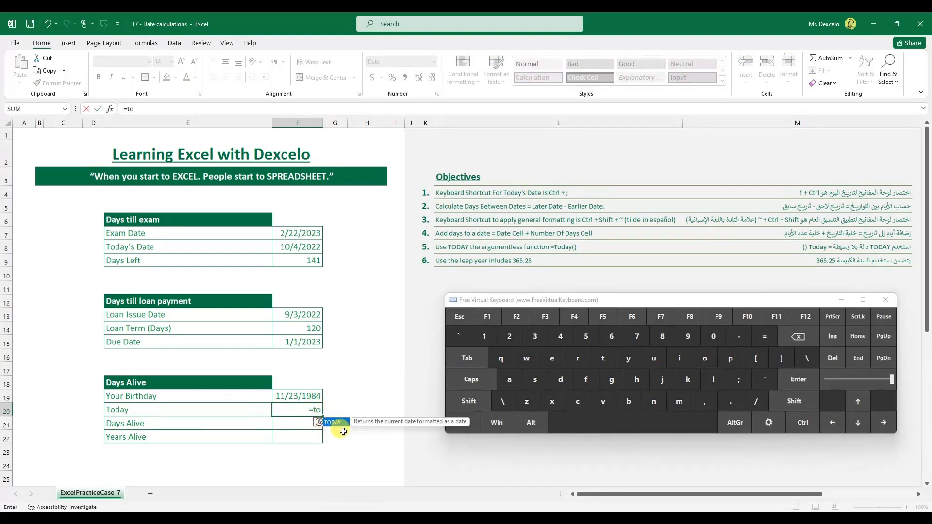
pyautogui.click(470, 359)
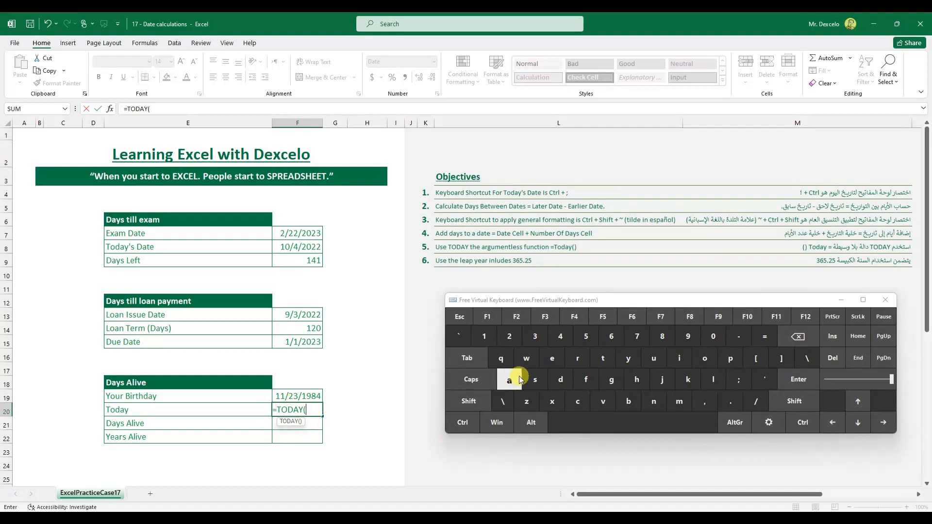
pyautogui.click(476, 403)
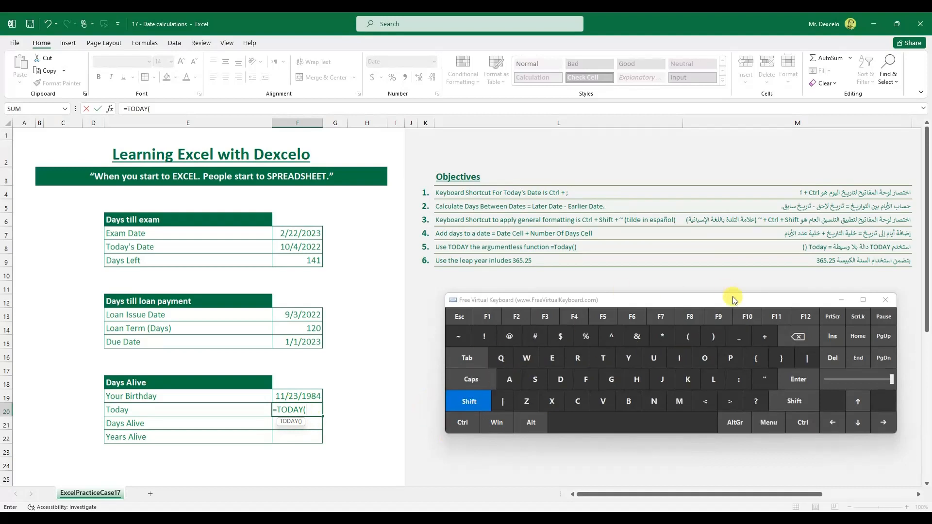
pyautogui.click(713, 336)
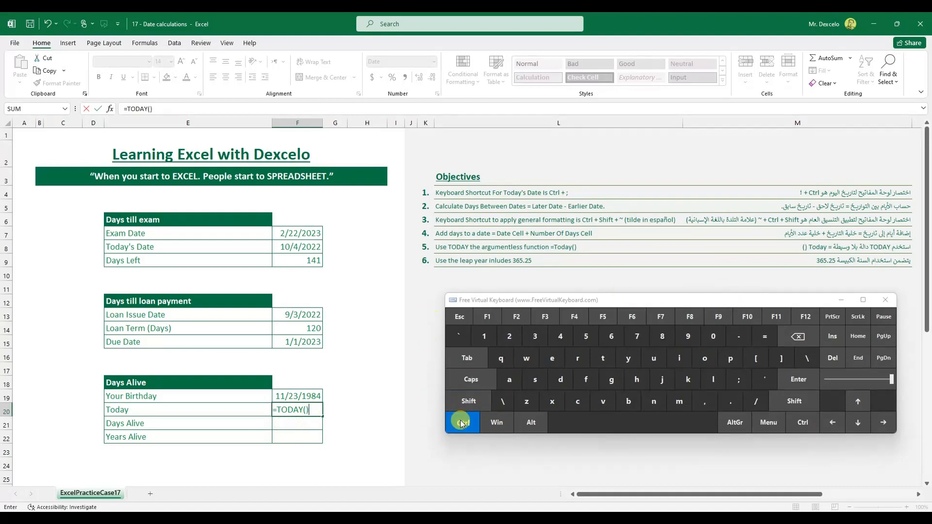
pyautogui.click(798, 380)
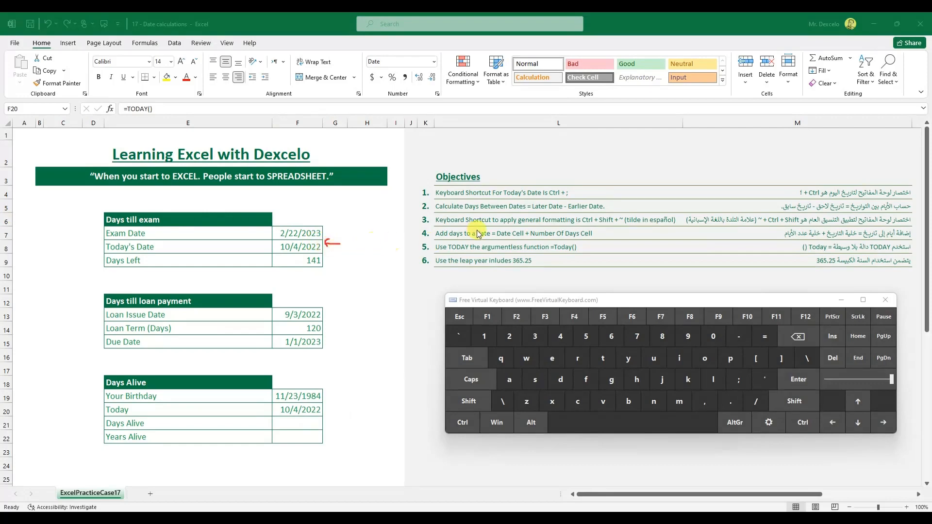
pyautogui.moveTo(556, 196); pyautogui.dragTo(568, 199)
pyautogui.moveTo(333, 407); pyautogui.dragTo(331, 412)
pyautogui.press('e')
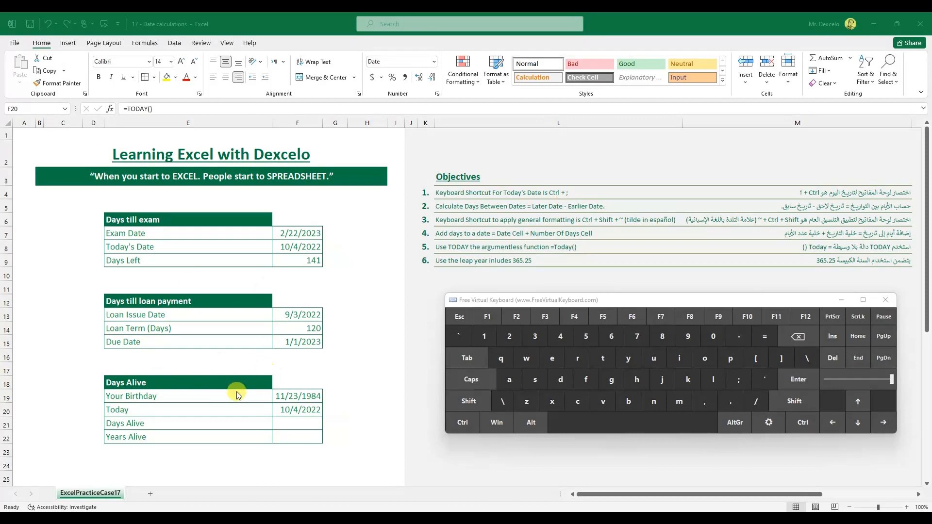
pyautogui.press('Escape')
pyautogui.click(164, 421)
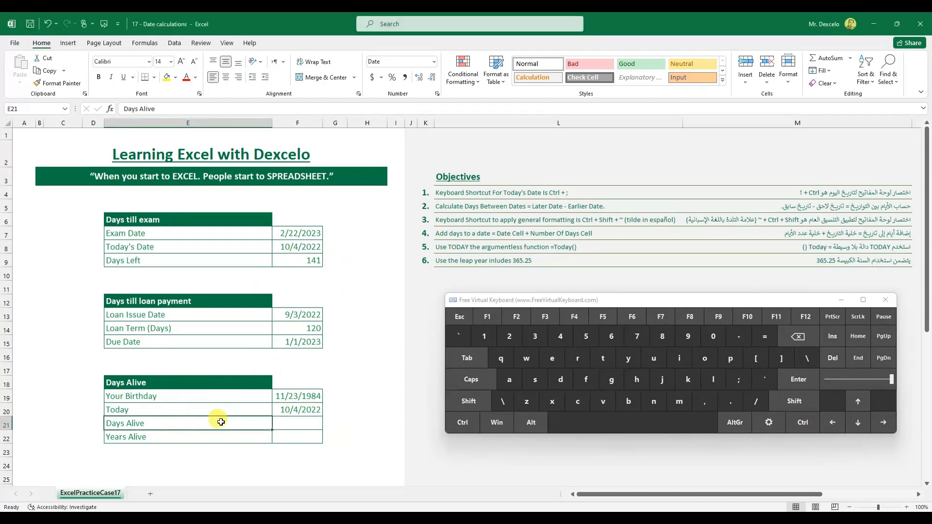
# Enter the formula =F20-F19 in F21 for Days Alive.
pyautogui.click(298, 424)
pyautogui.click(765, 338)
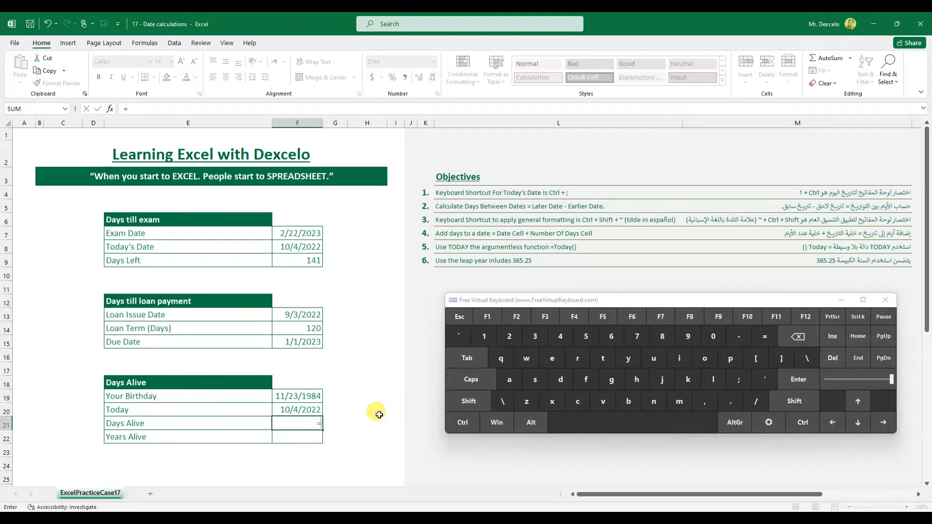
pyautogui.click(296, 408)
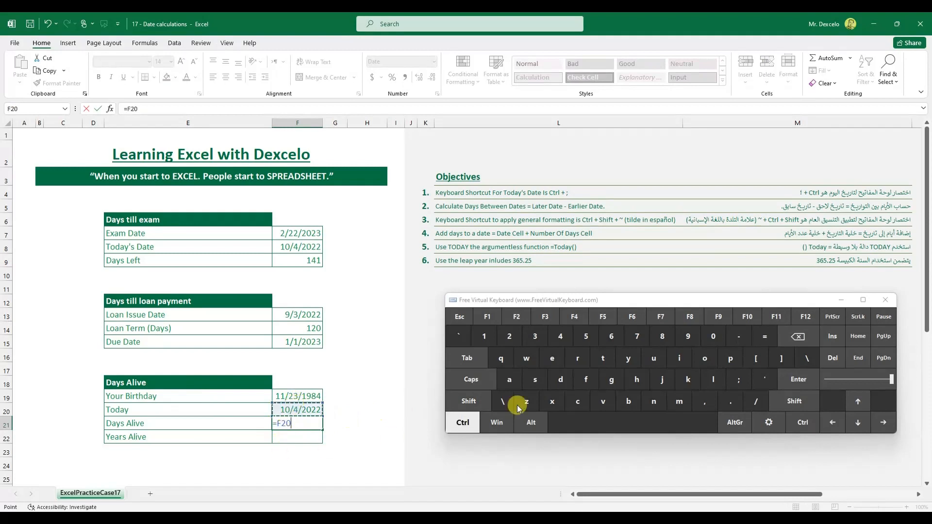
pyautogui.click(298, 396)
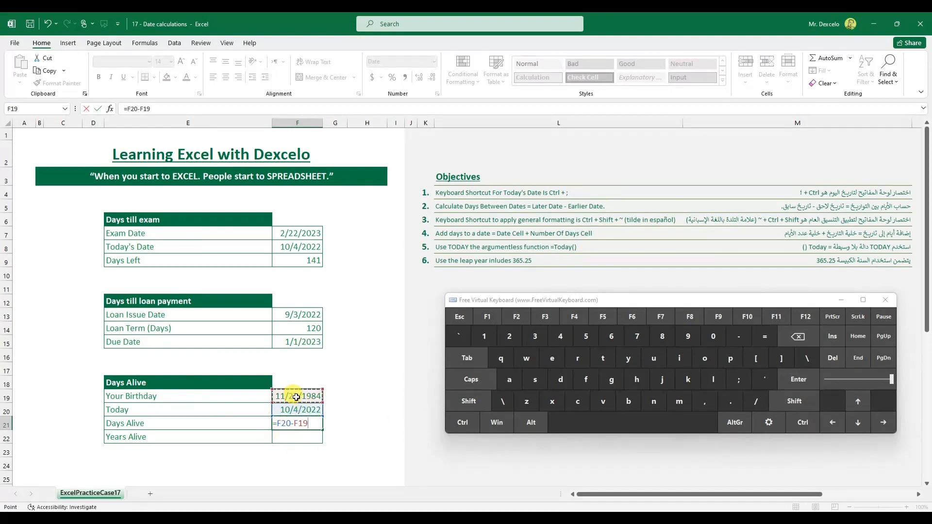
pyautogui.click(470, 427)
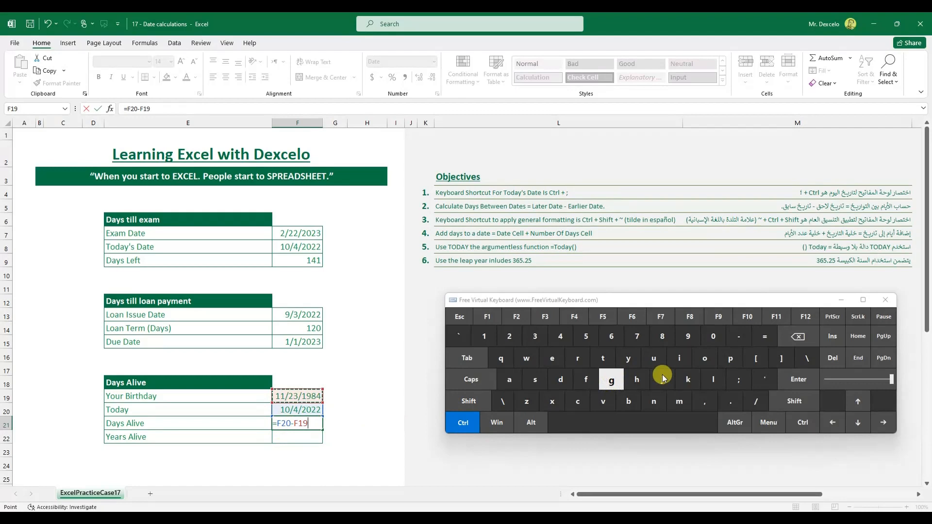
pyautogui.click(798, 379)
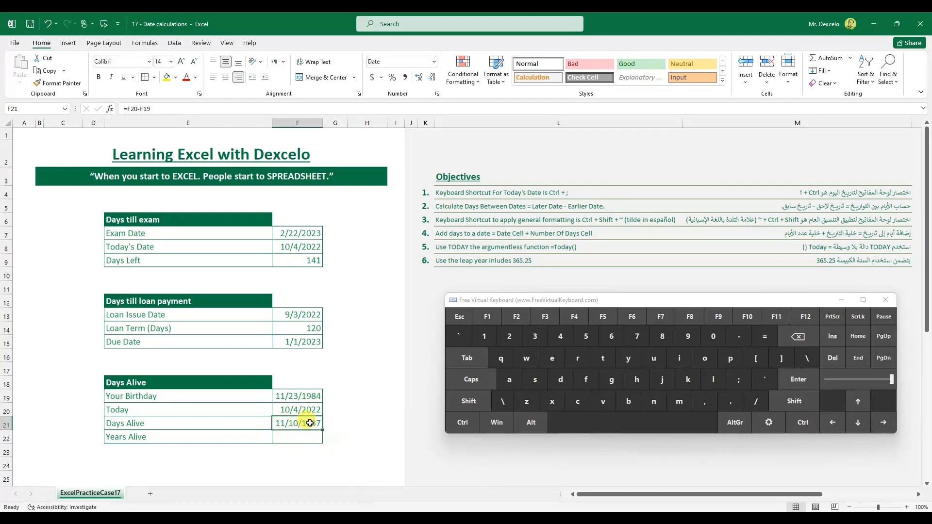
# Apply General format to F21 so Days Alive shows 13829 days.
pyautogui.click(463, 423)
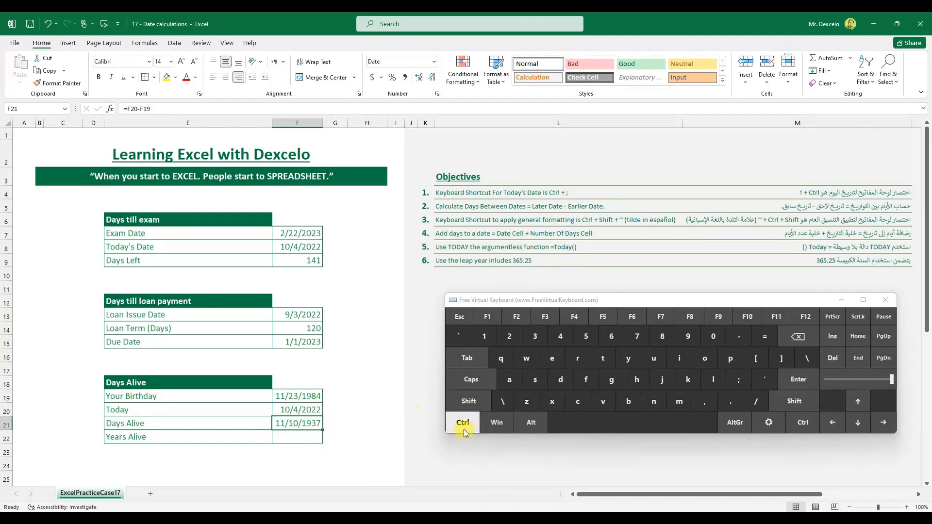
pyautogui.click(468, 402)
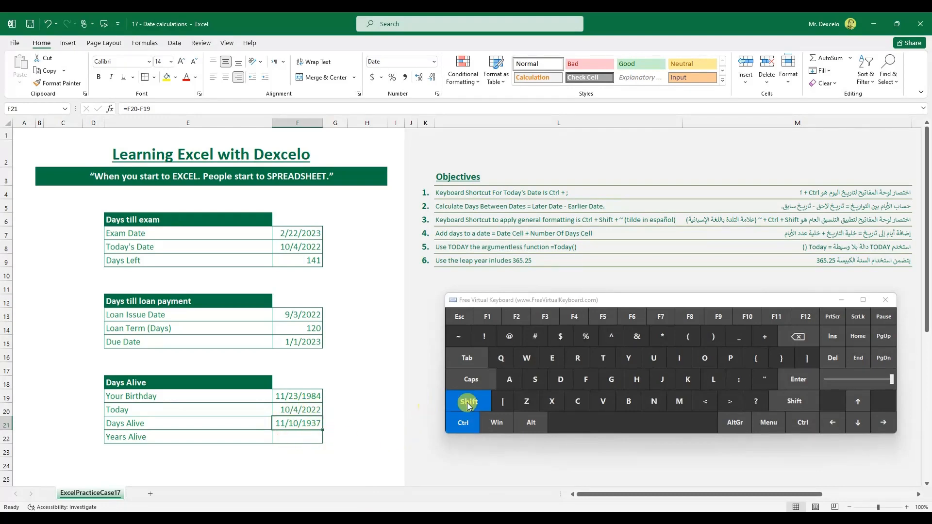
pyautogui.click(459, 336)
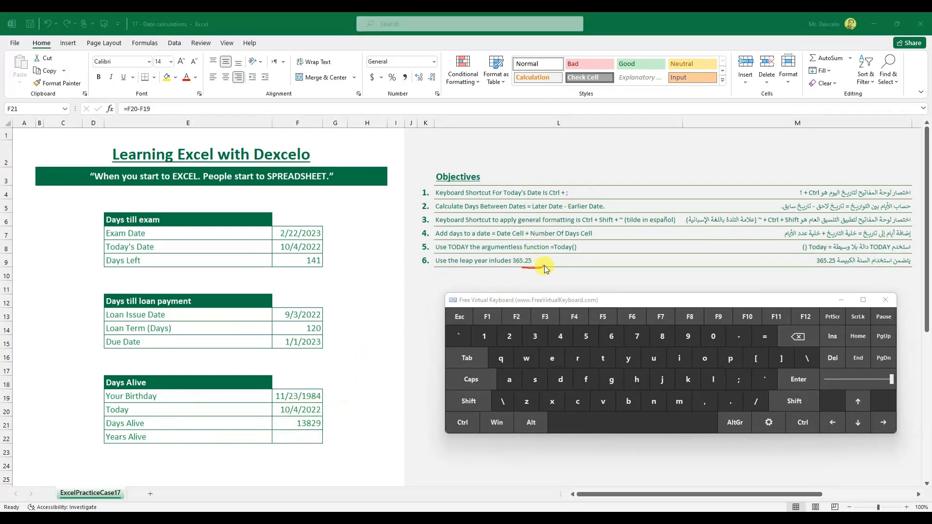
pyautogui.moveTo(527, 264); pyautogui.dragTo(523, 271)
pyautogui.press('Escape')
# Enter the formula =F21/365.25 in F22 for Years Alive.
pyautogui.click(298, 436)
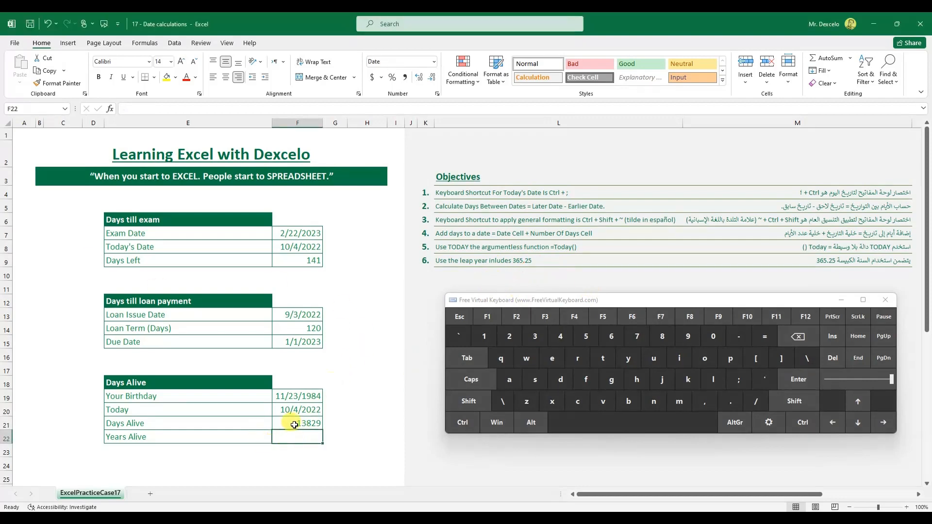
pyautogui.click(765, 342)
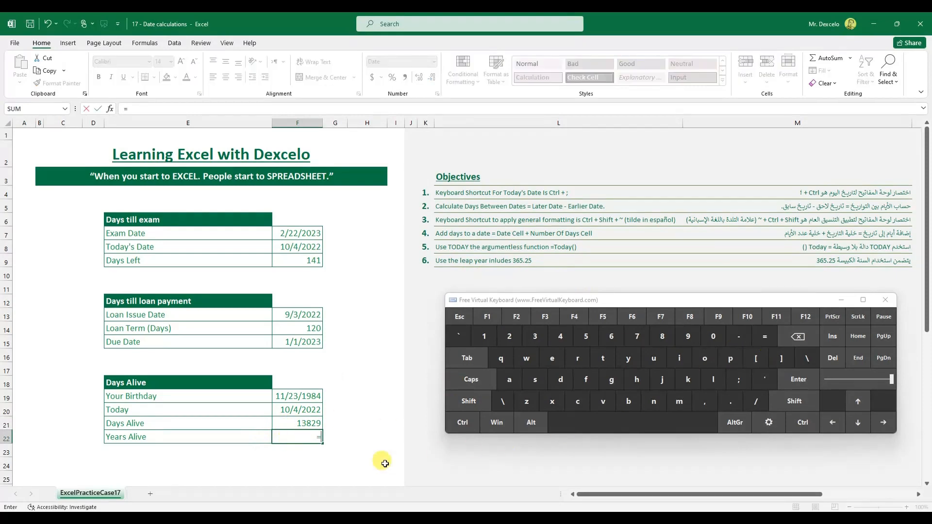
pyautogui.click(300, 422)
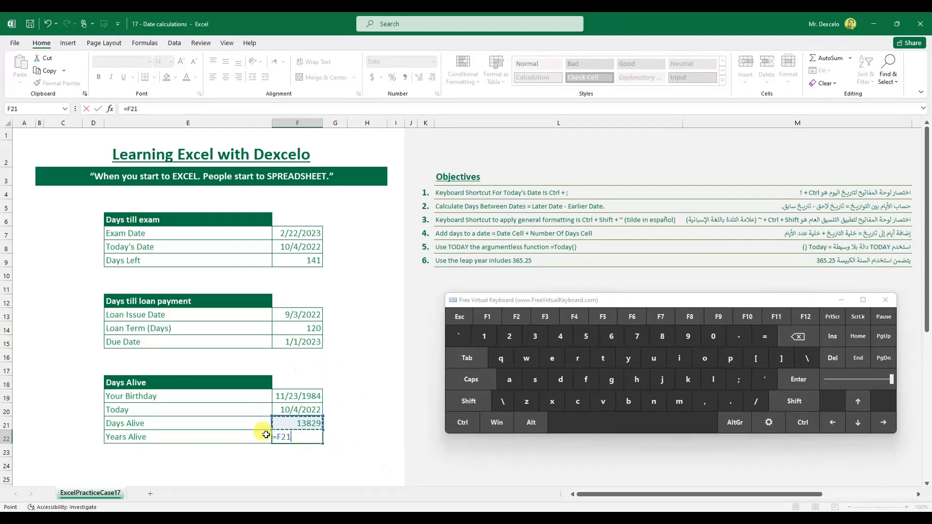
pyautogui.click(757, 403)
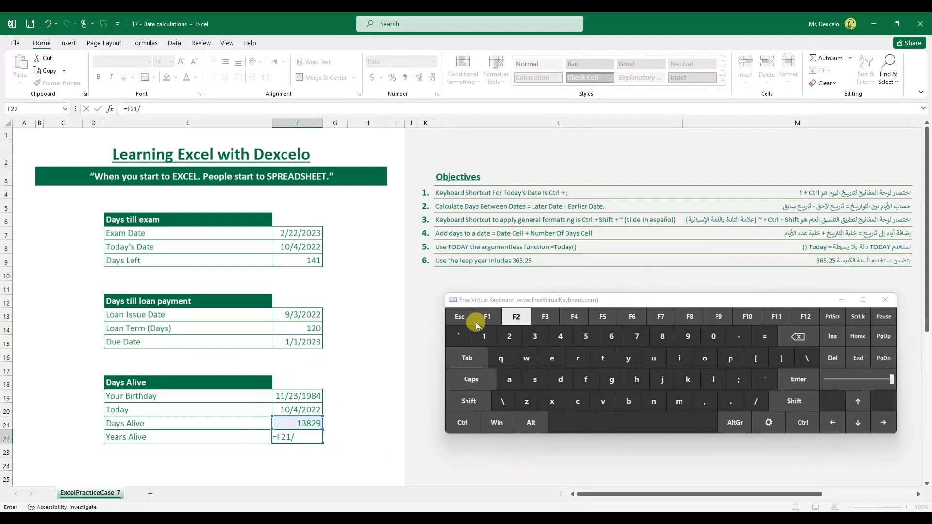
pyautogui.click(540, 338)
pyautogui.click(611, 339)
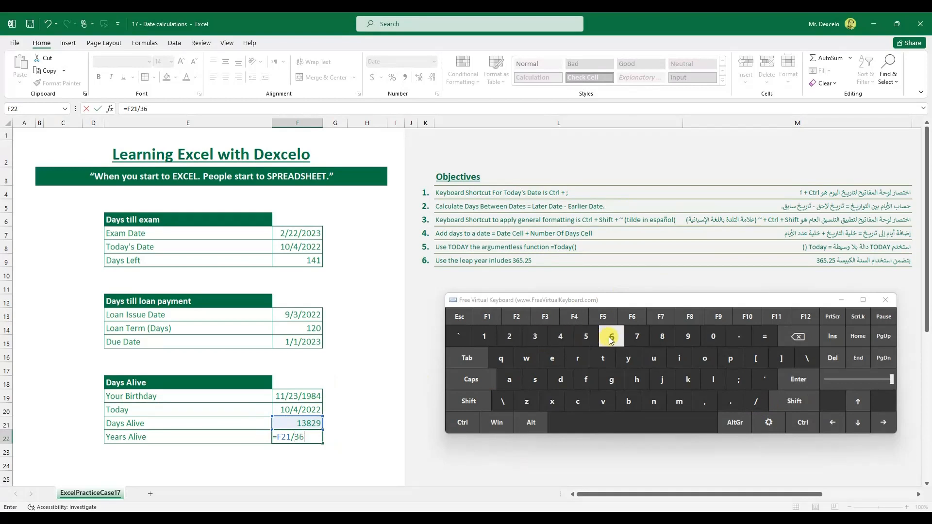
pyautogui.click(726, 403)
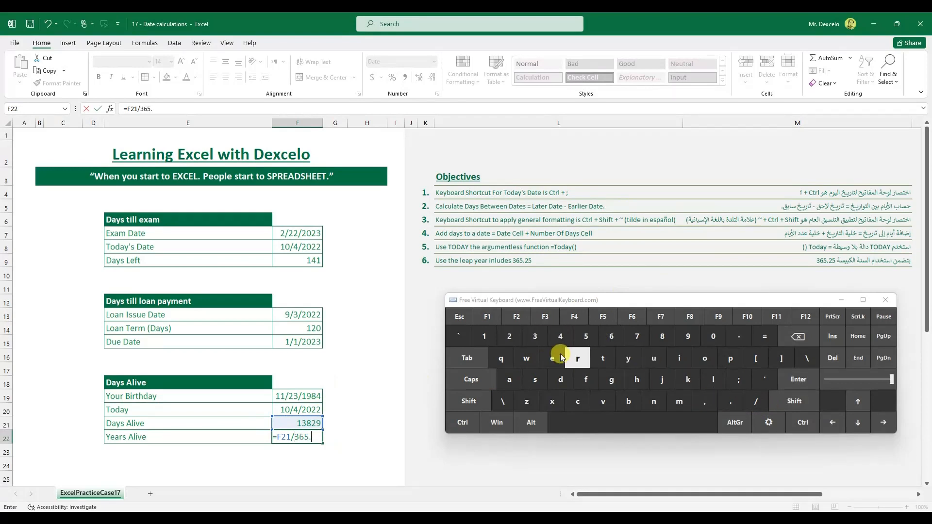
pyautogui.click(509, 337)
pyautogui.click(586, 337)
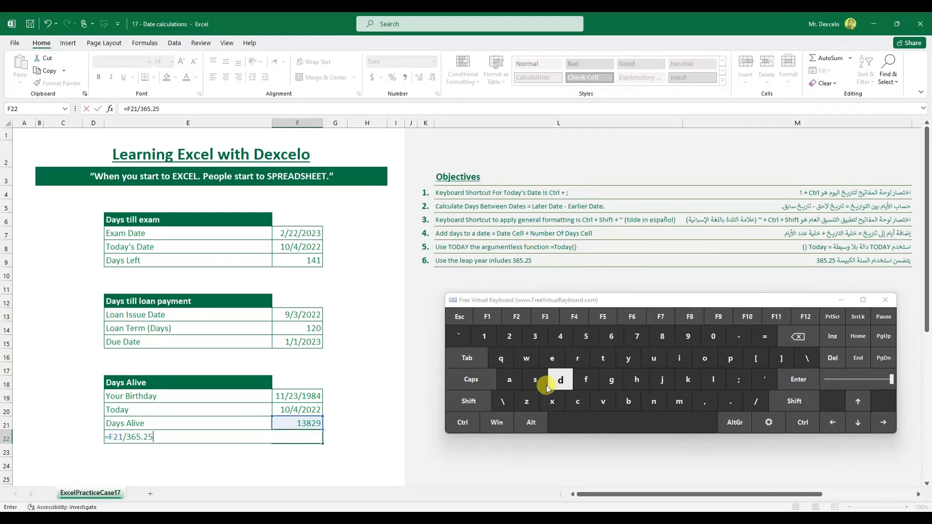
pyautogui.click(463, 423)
pyautogui.click(798, 379)
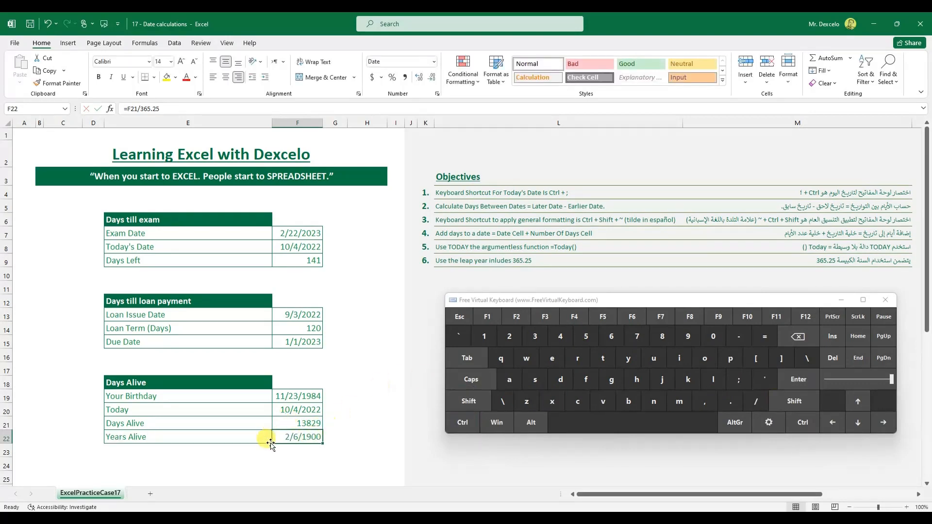
# Format F22 as General and trim it to two decimals, showing 37.86.
pyautogui.click(459, 420)
pyautogui.click(461, 403)
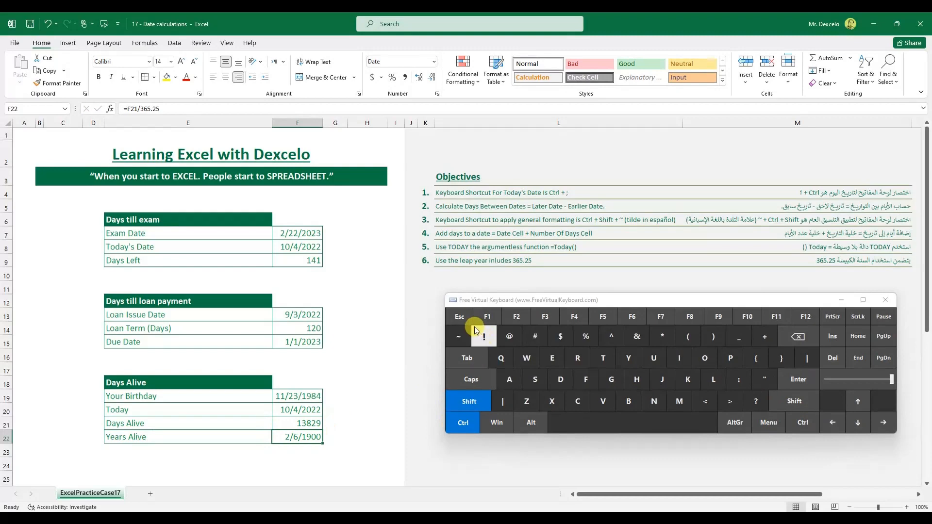
pyautogui.click(457, 335)
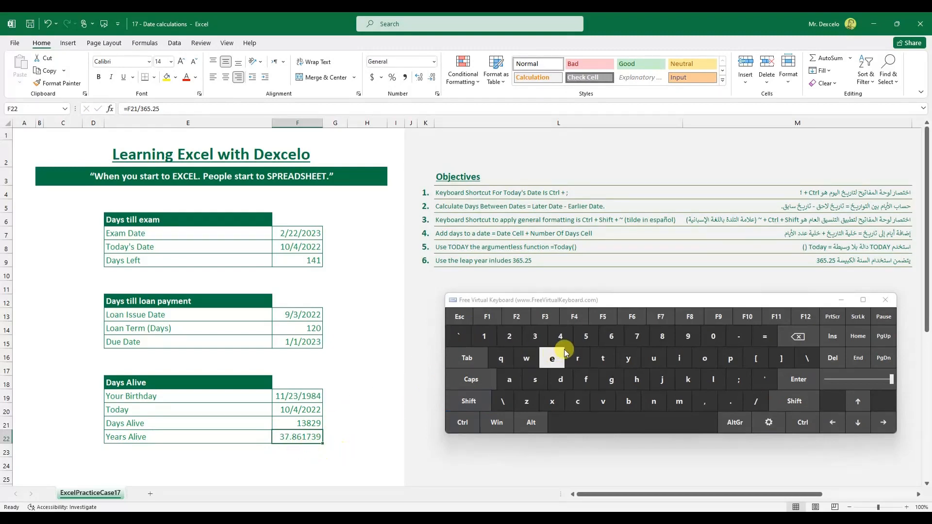
pyautogui.click(432, 79)
pyautogui.click(432, 79)
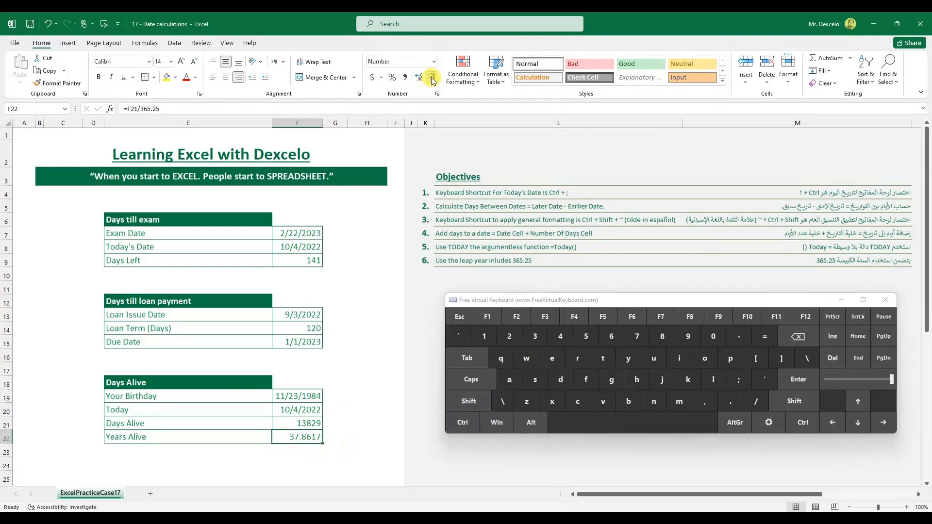
pyautogui.click(432, 79)
pyautogui.click(432, 79)
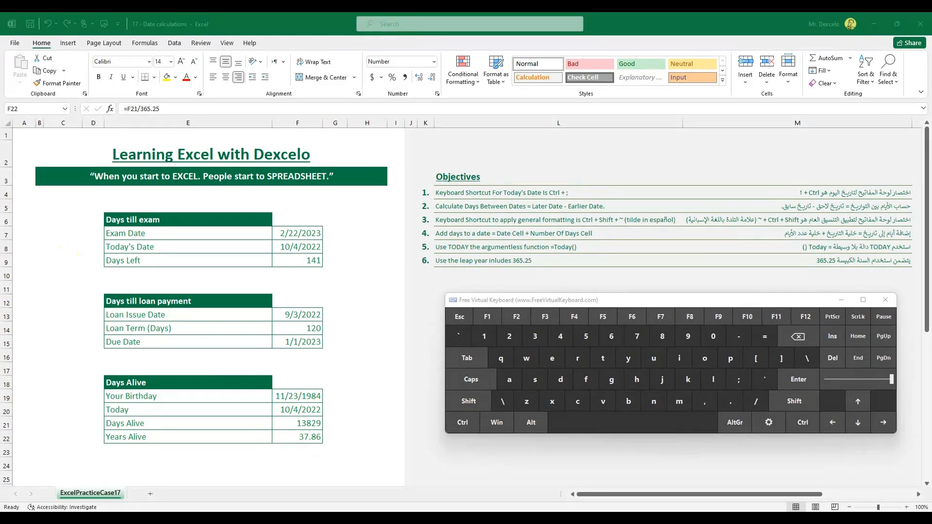
pyautogui.moveTo(70, 249)
pyautogui.mouseDown()
pyautogui.moveTo(76, 241)
pyautogui.moveTo(89, 250)
pyautogui.mouseUp()
pyautogui.moveTo(67, 317); pyautogui.dragTo(80, 328)
pyautogui.click(77, 338)
pyautogui.moveTo(72, 411); pyautogui.dragTo(83, 415)
pyautogui.moveTo(584, 195); pyautogui.dragTo(619, 195)
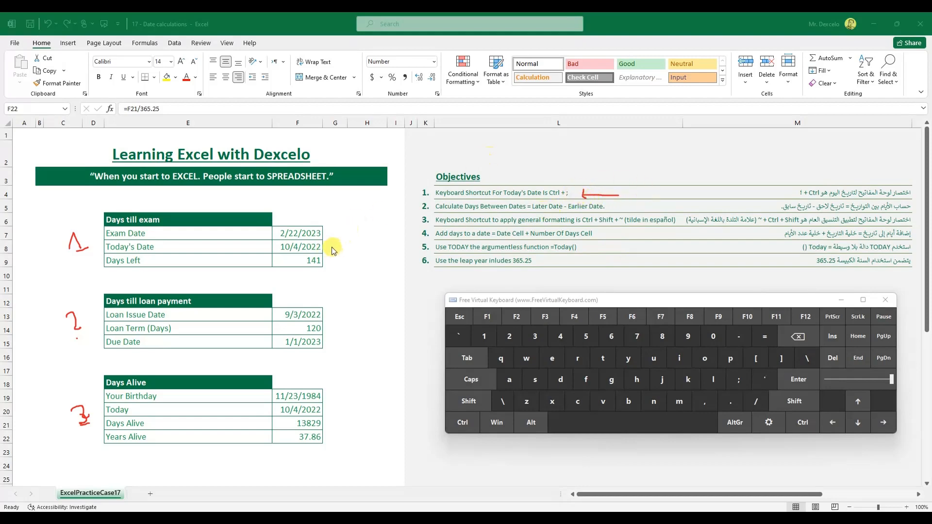
pyautogui.moveTo(333, 247); pyautogui.dragTo(338, 248)
pyautogui.moveTo(555, 212)
pyautogui.mouseDown()
pyautogui.moveTo(545, 212)
pyautogui.moveTo(590, 209)
pyautogui.mouseUp()
pyautogui.moveTo(328, 391); pyautogui.dragTo(334, 390)
pyautogui.moveTo(538, 210); pyautogui.dragTo(575, 209)
pyautogui.moveTo(420, 54); pyautogui.dragTo(408, 69)
pyautogui.moveTo(607, 229); pyautogui.dragTo(593, 238)
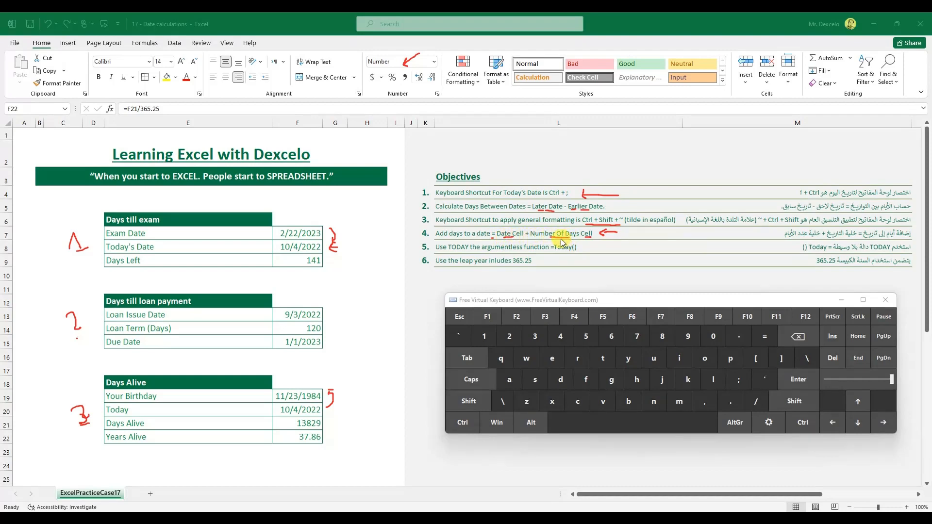
pyautogui.moveTo(448, 253); pyautogui.dragTo(521, 253)
pyautogui.moveTo(574, 245); pyautogui.dragTo(574, 251)
pyautogui.moveTo(465, 270); pyautogui.dragTo(527, 262)
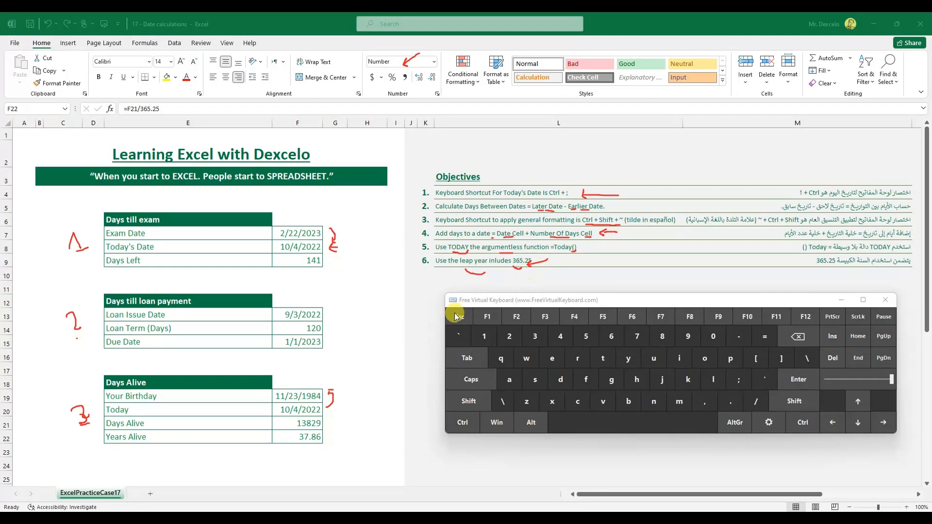